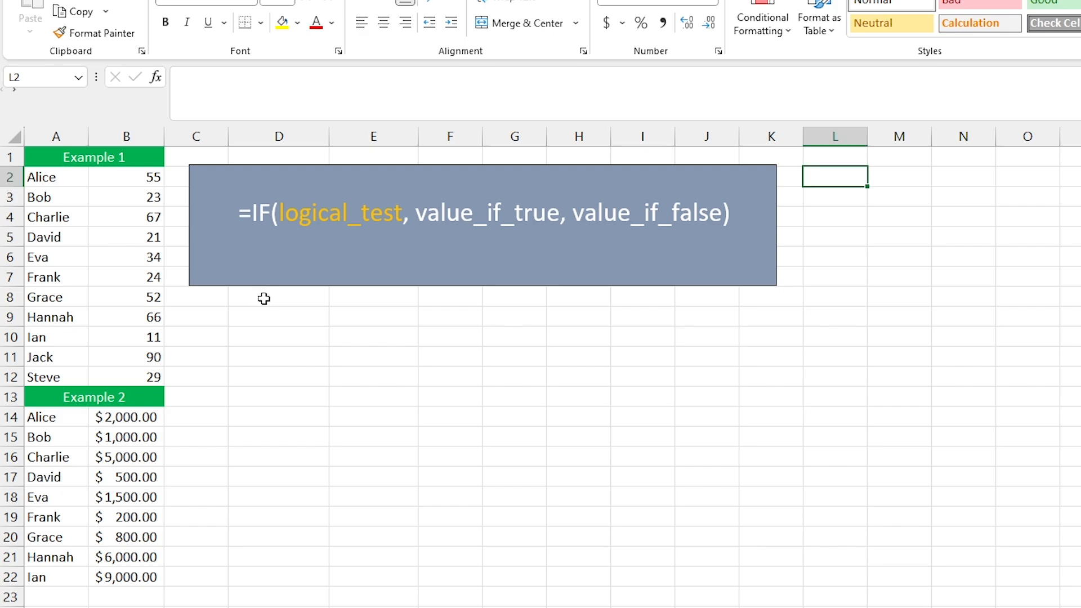
- Start an IF formula in cell D9 with the logical test B2>40
click(264, 302)
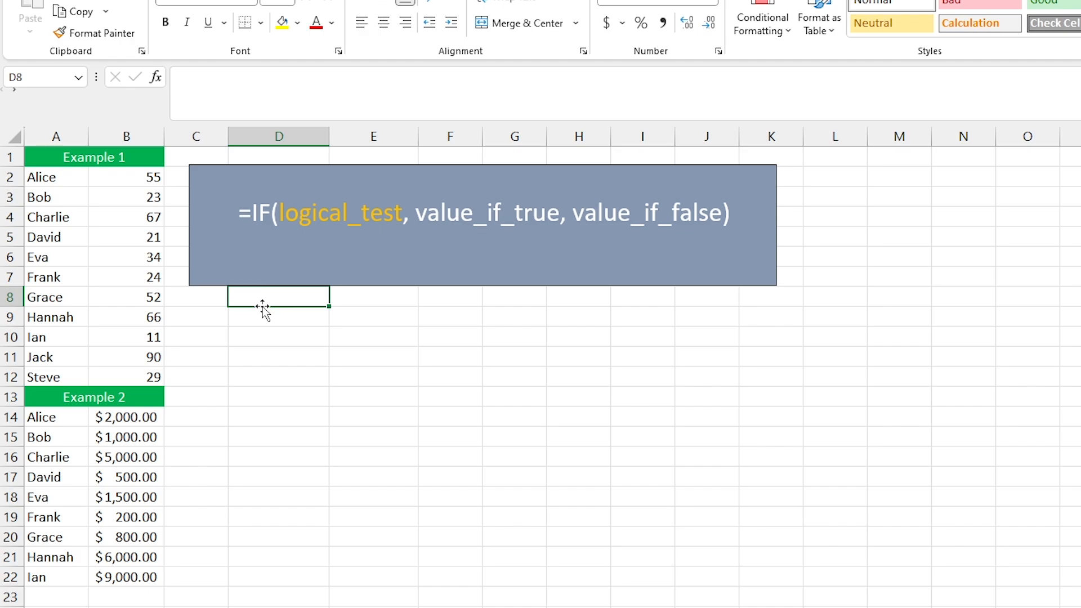
click(258, 318)
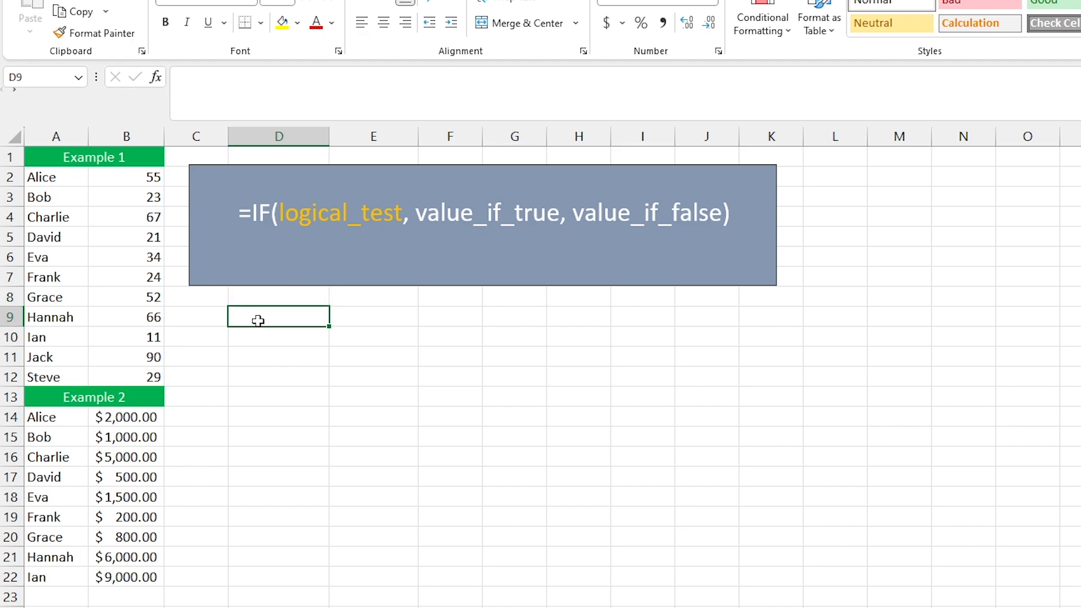
click(251, 83)
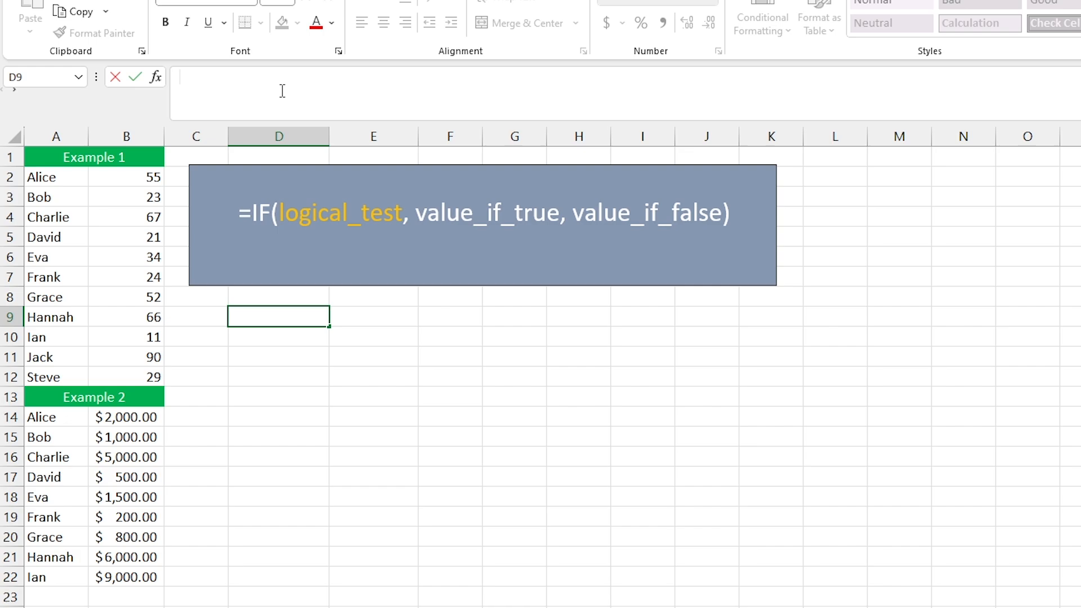
text(=)
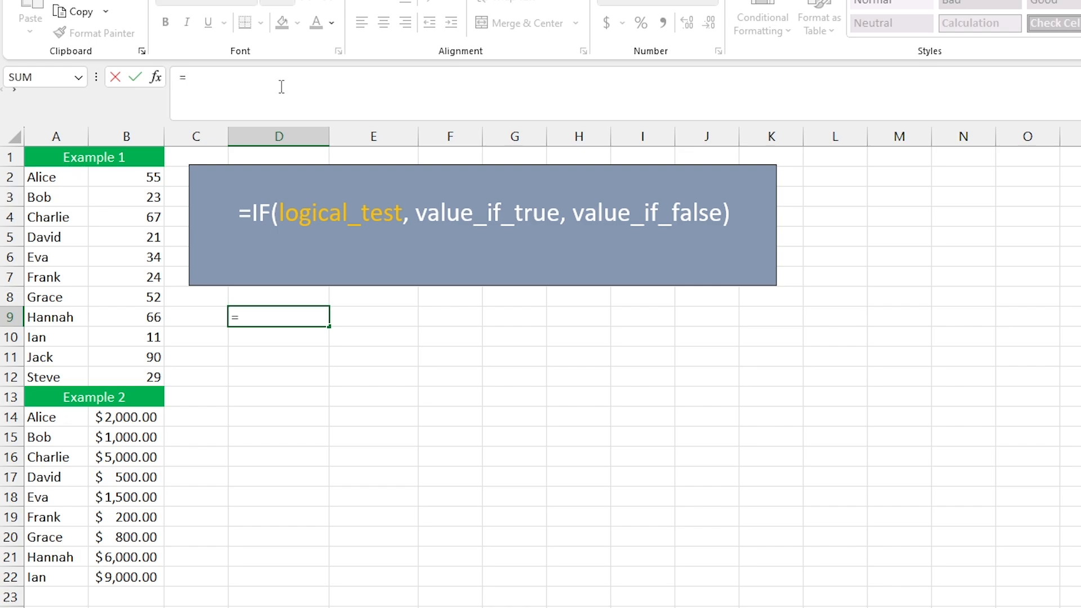
text(if)
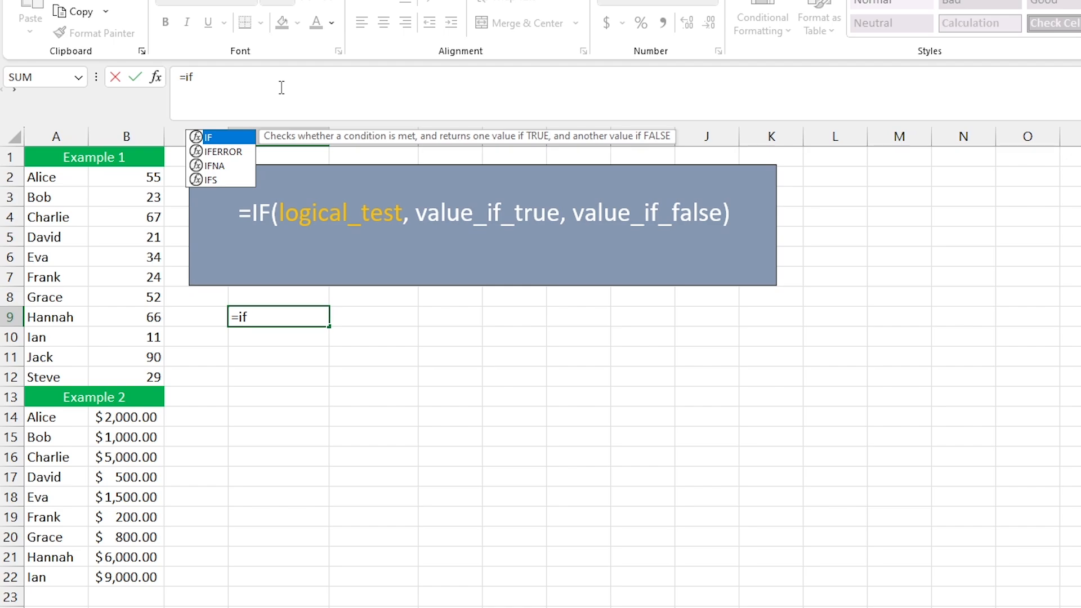
key(Tab)
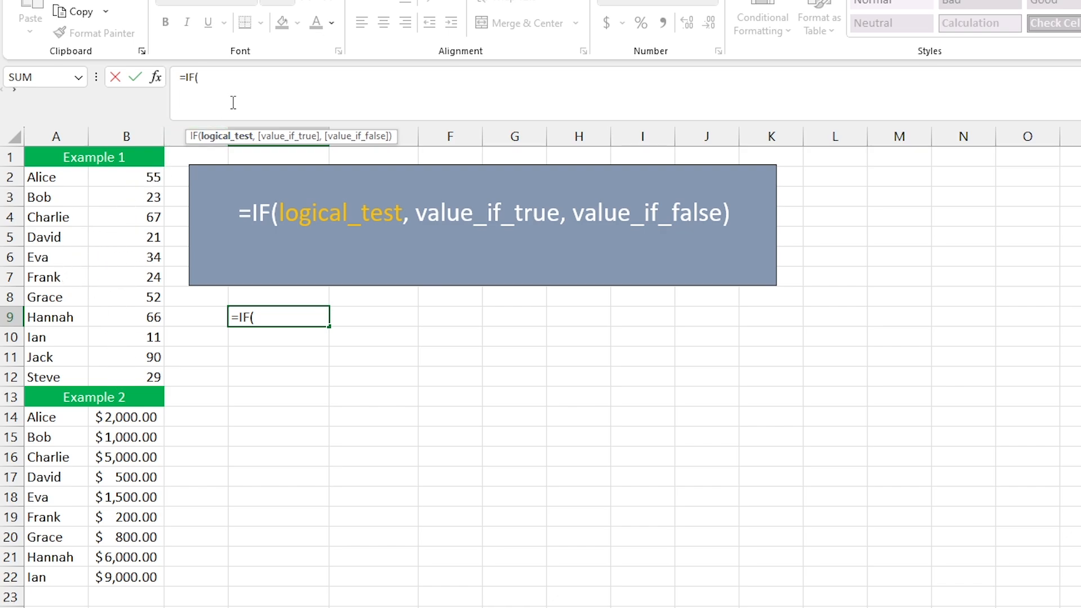
text(B)
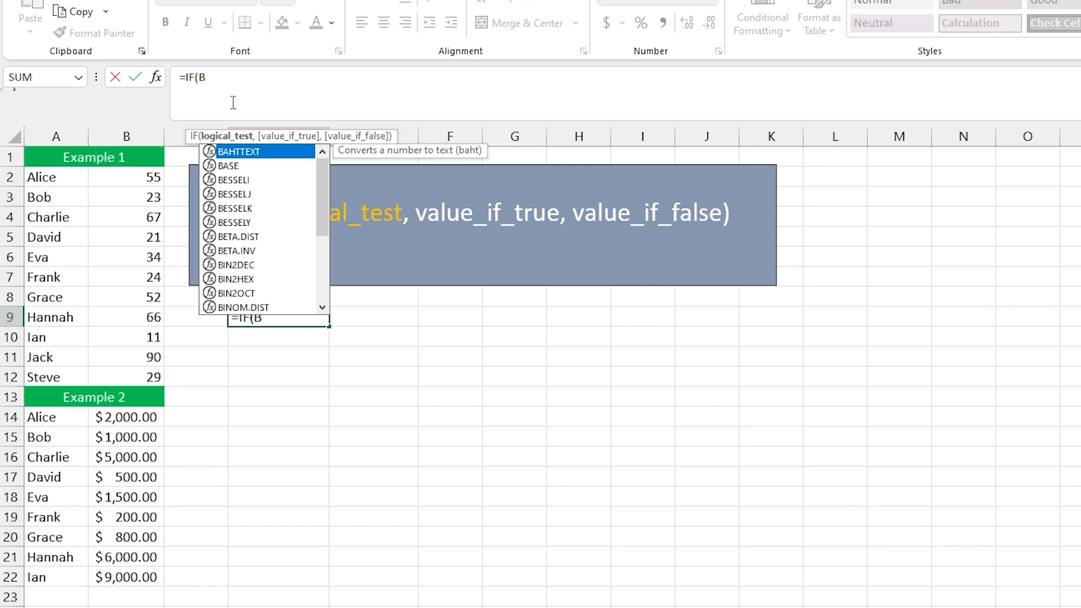
text(2>40)
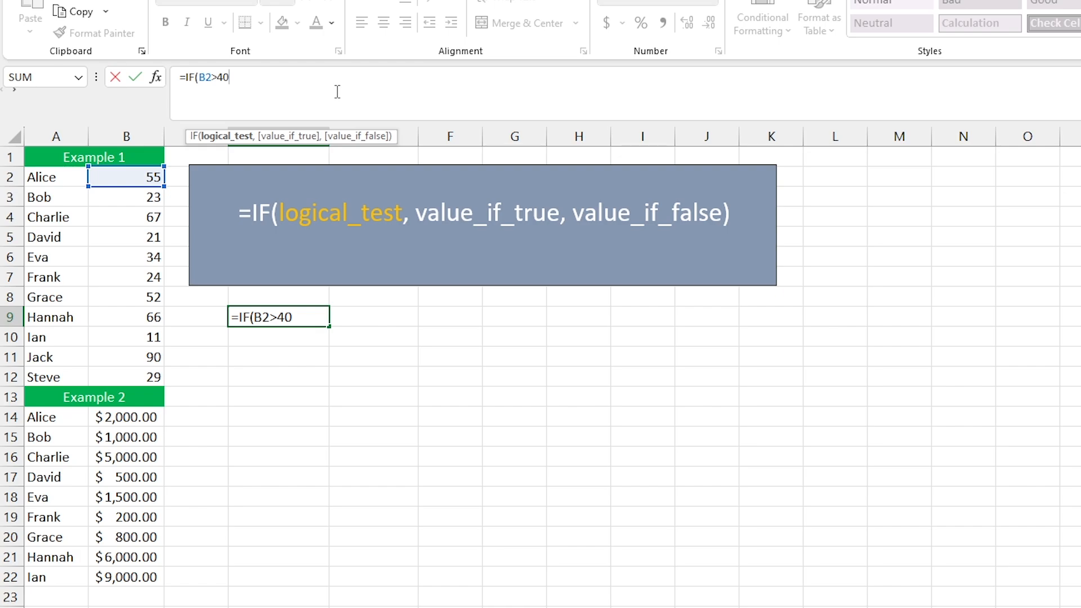
- Complete the D9 formula to return "Passed" if true and "Failed" if false, then check its threshold of 40
text(,)
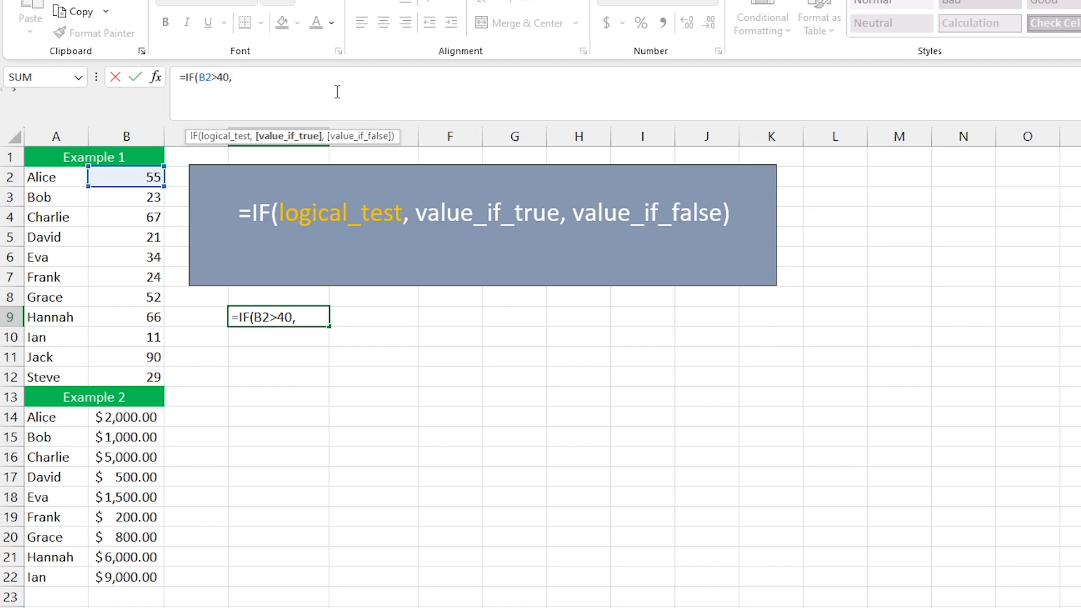
text("Passed")
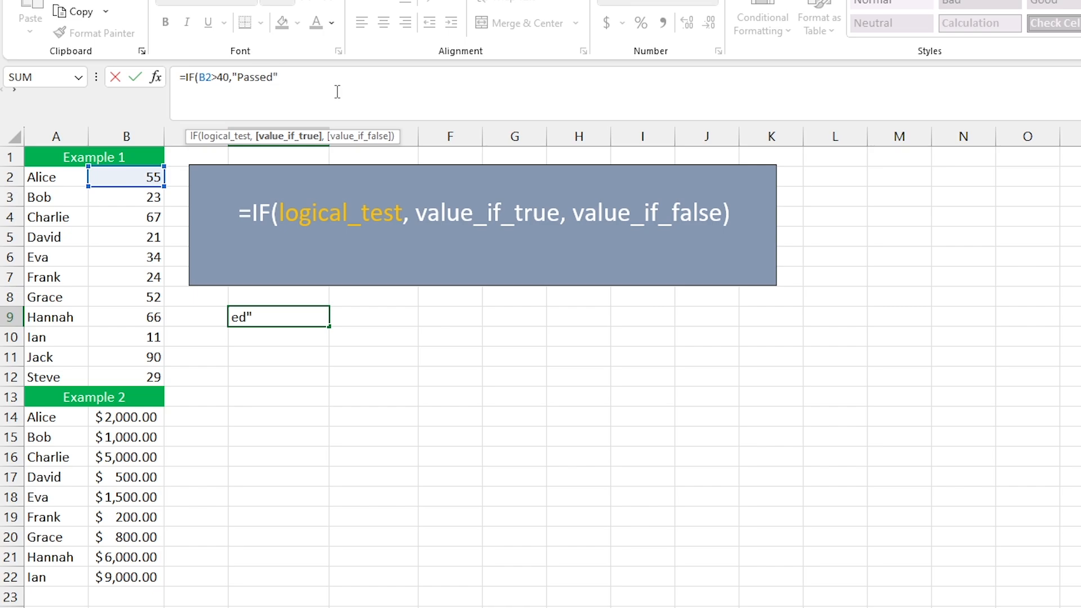
text(,)
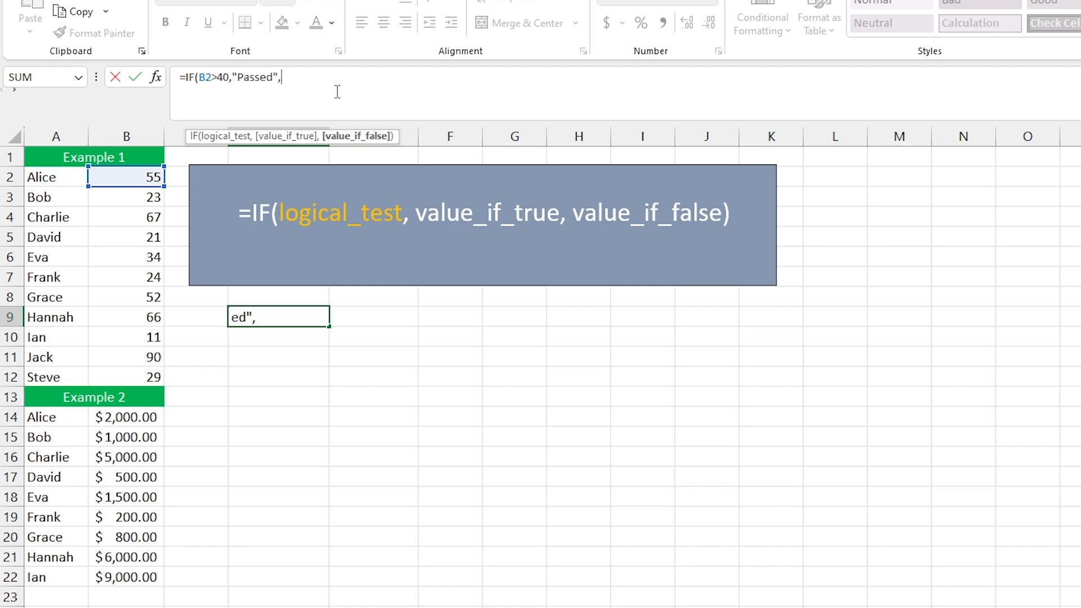
text("Failed)
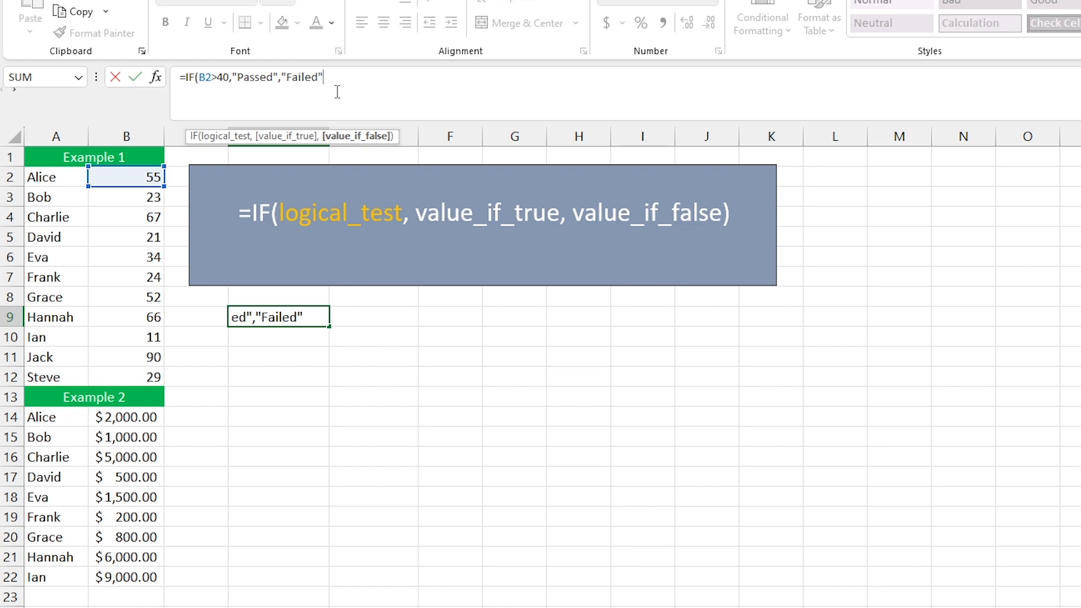
click(253, 1)
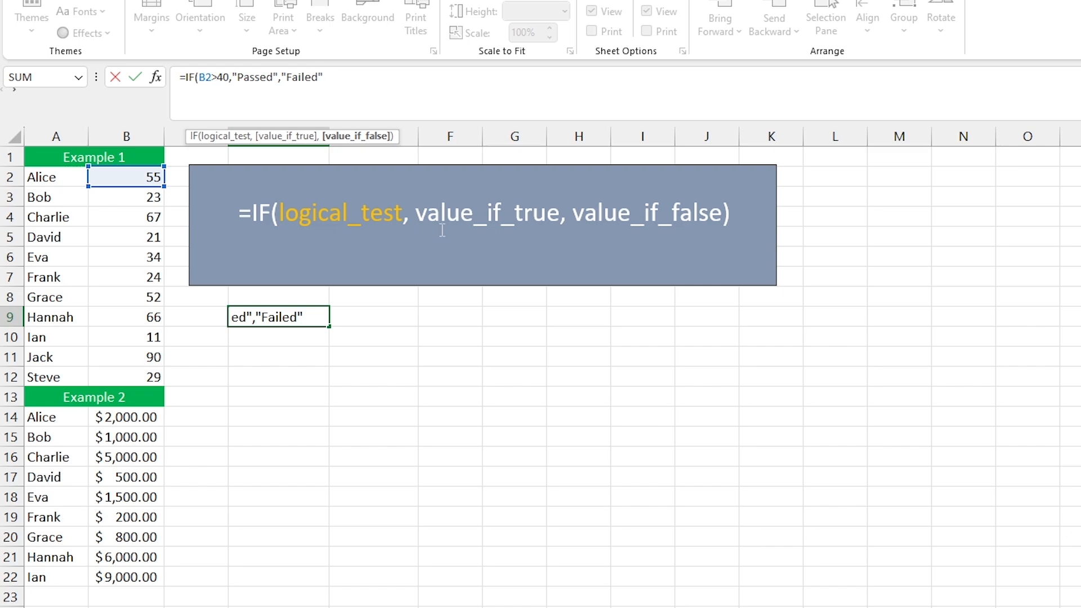
key(Return)
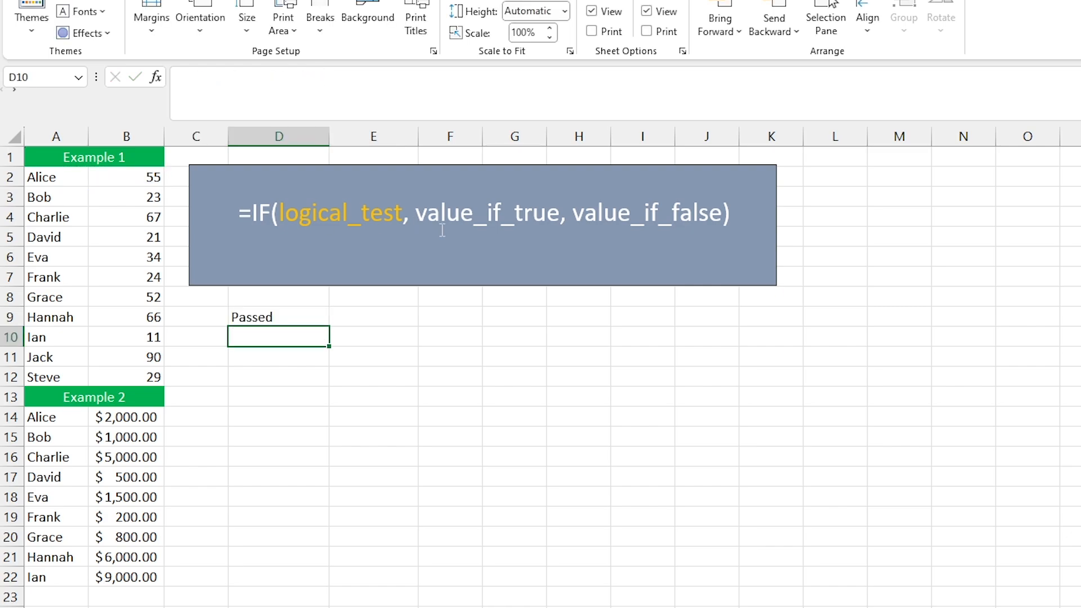
key(Up)
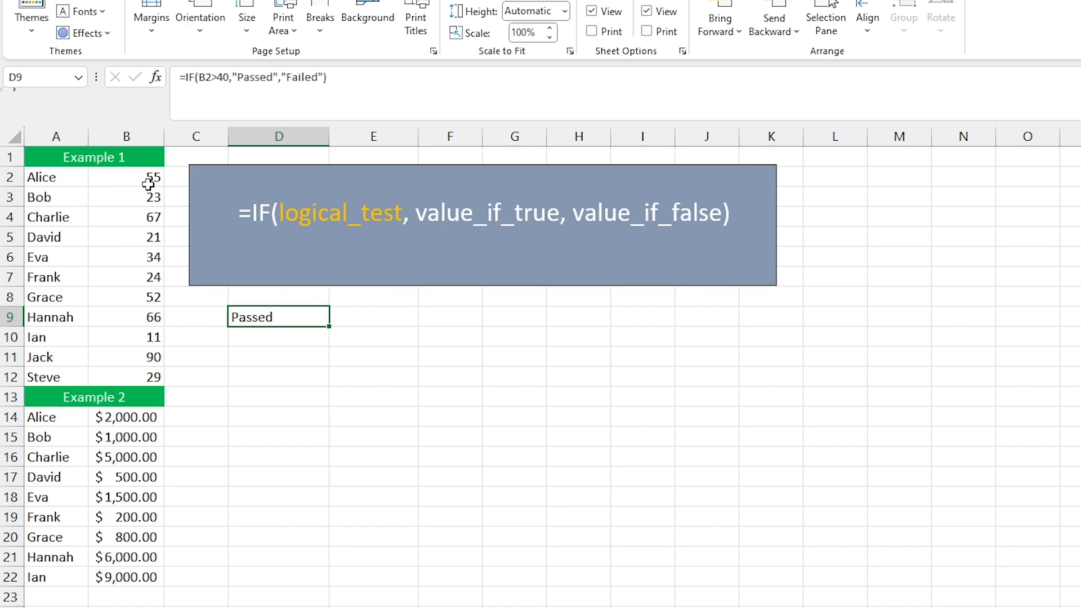
double_click(224, 77)
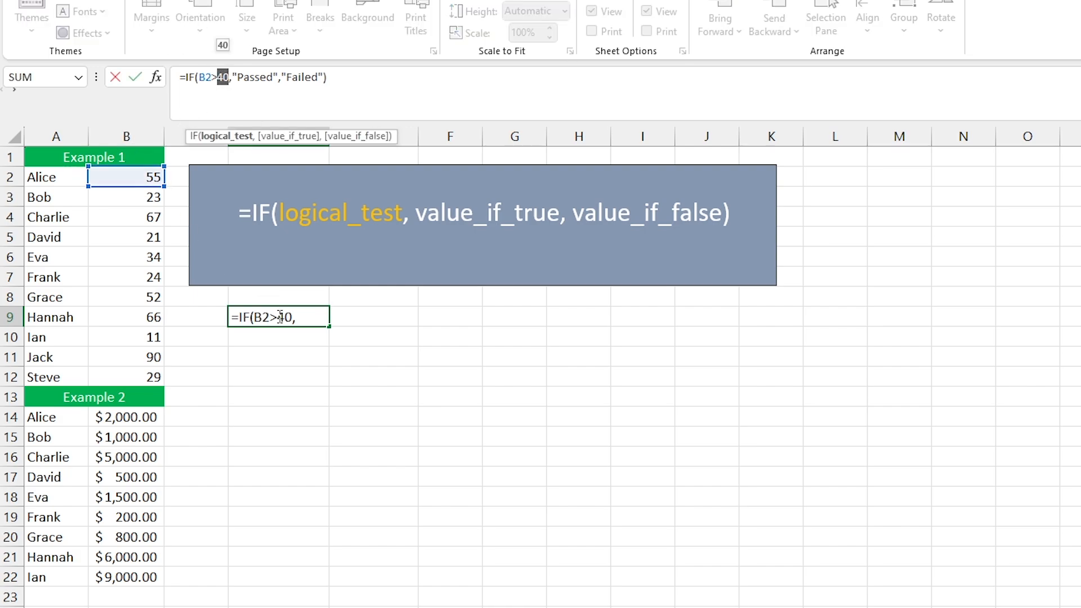
key(Return)
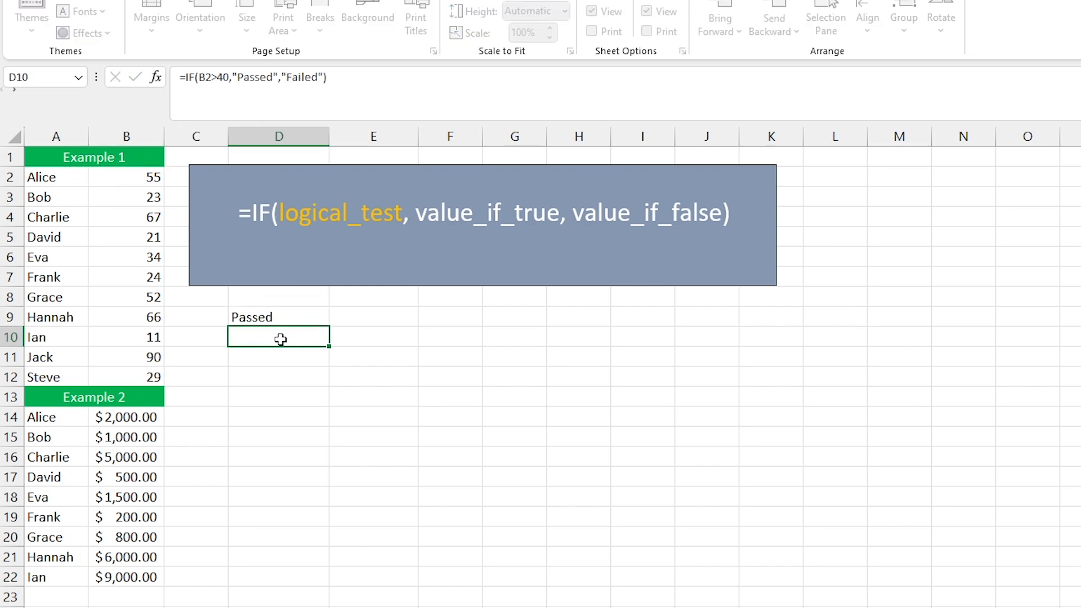
- Bring the Example 1 name list into column C by entering =A2:A12 in cell C9
click(214, 317)
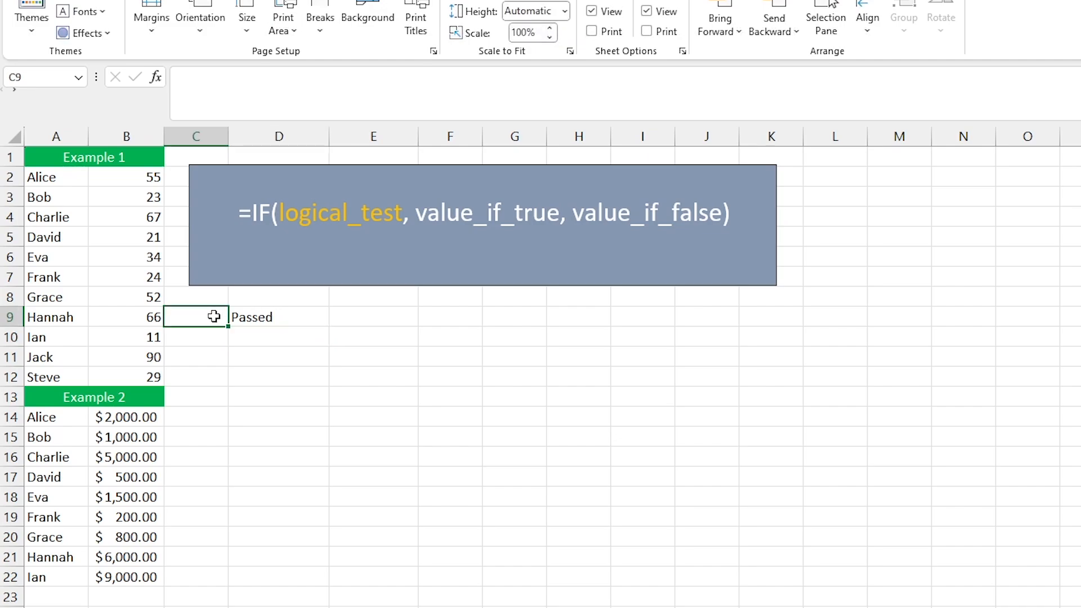
text(=)
key(Left)
key(Left)
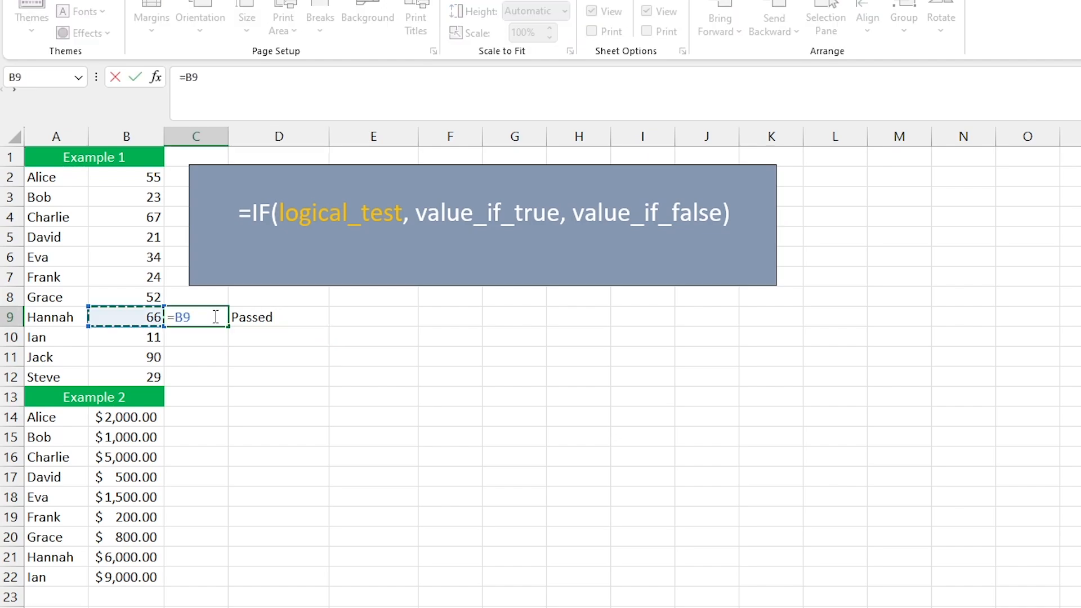
key(Up)
key(Up)
key(Up)
key(Up)
key(Up)
key(Up)
key(Up)
key(shift+Down)
key(shift+Down)
key(shift+Down)
key(shift+Down)
key(shift+Down)
key(shift+Down)
key(shift+Down)
key(shift+Down)
key(shift+Down)
key(shift+Down)
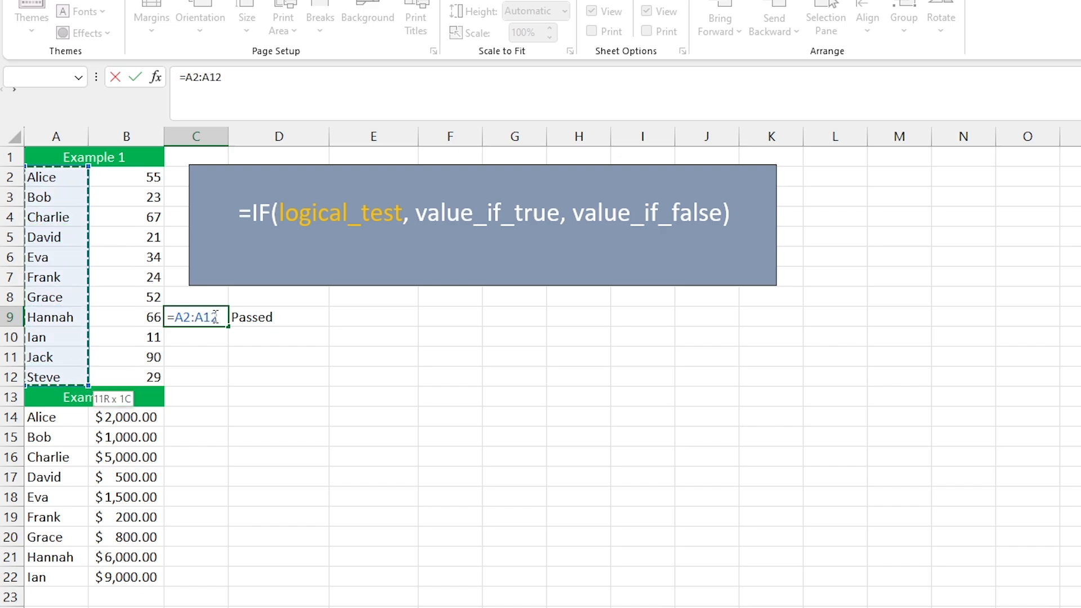
key(Return)
- Copy the IF formula from D9 into D10:D19 beside the remaining names
key(Right)
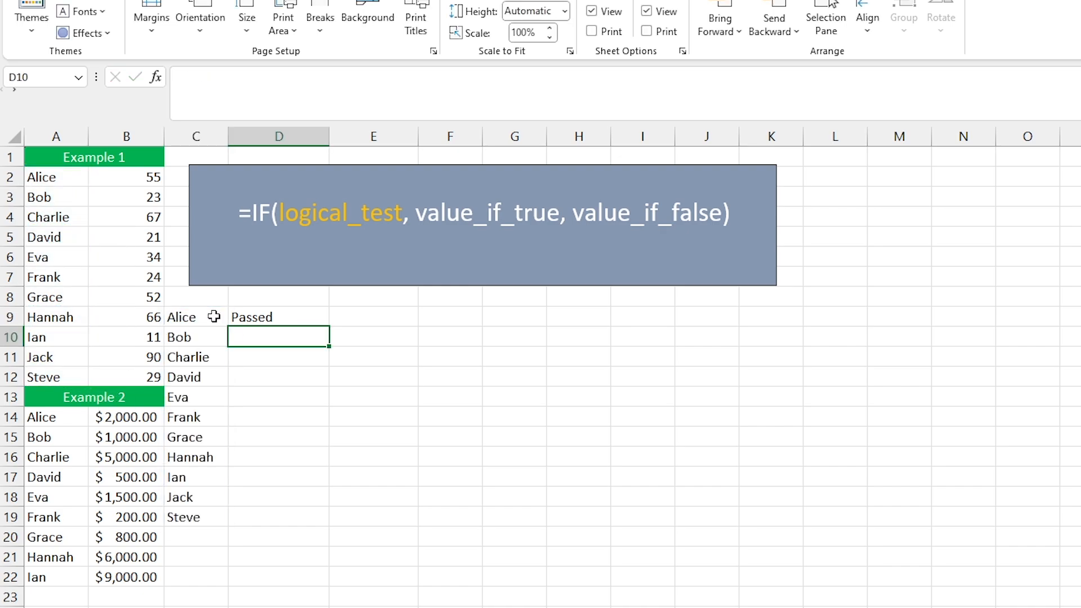
key(Up)
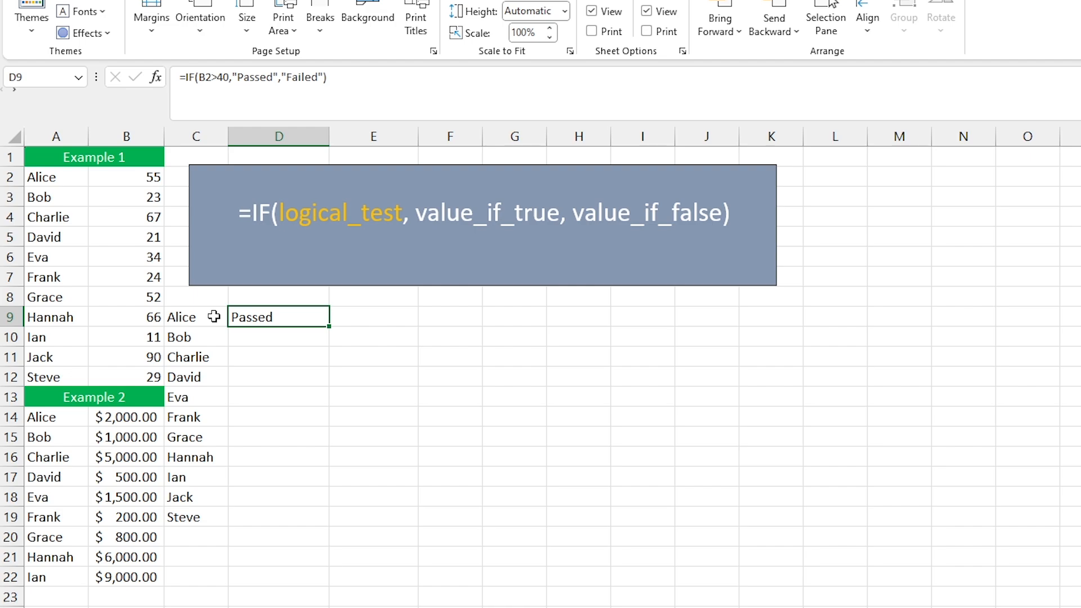
key(ctrl+c)
key(Left)
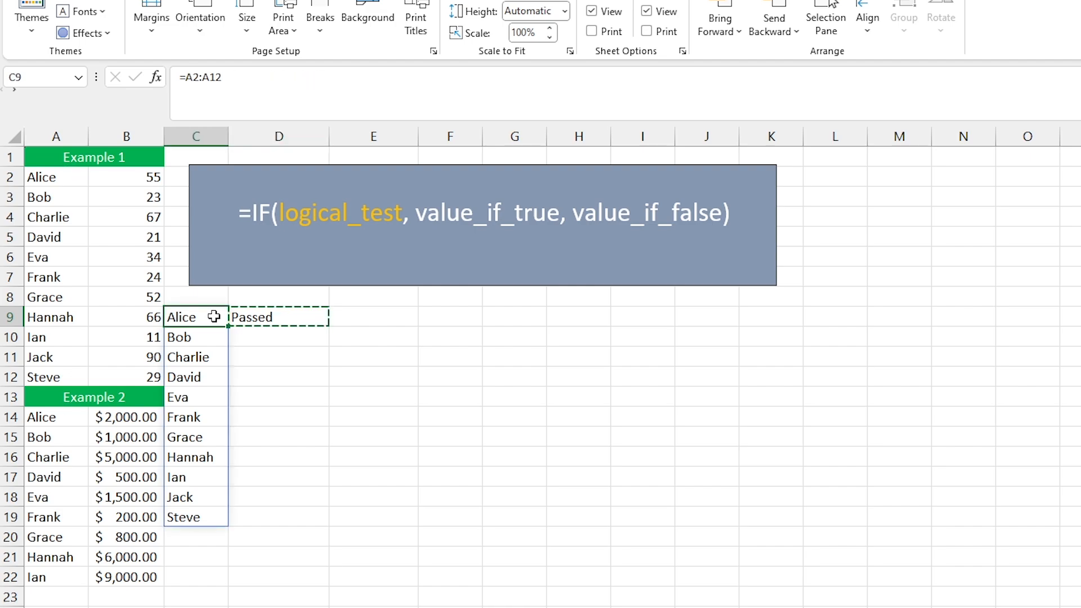
key(Down)
key(Right)
key(shift+Down)
key(shift+Down)
key(shift+Down)
key(shift+Down)
key(shift+Down)
key(shift+Down)
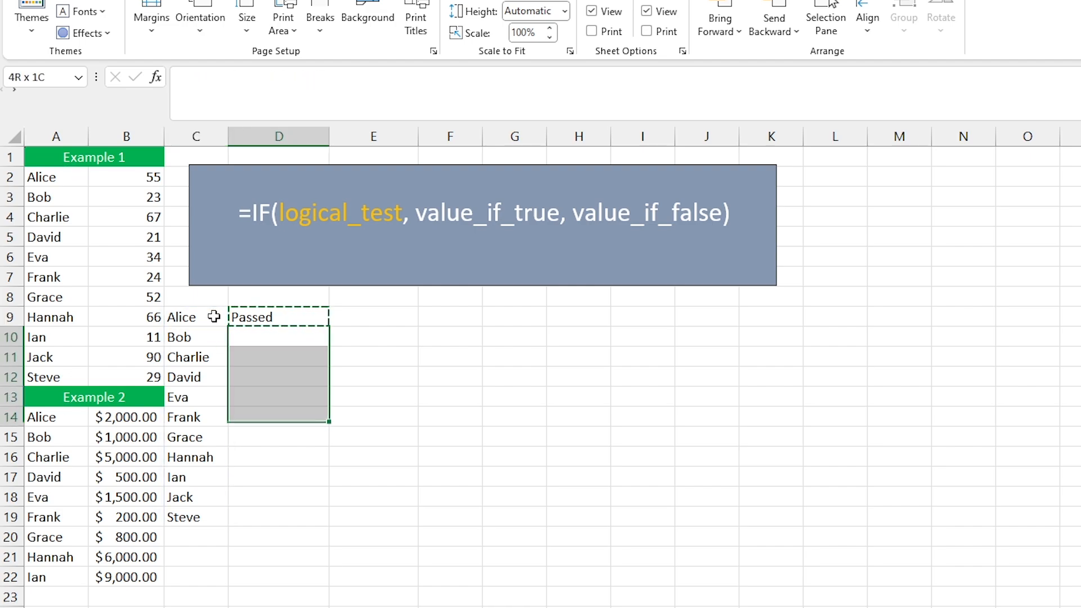
key(shift+Down)
key(shift+Down)
key(shift+Down)
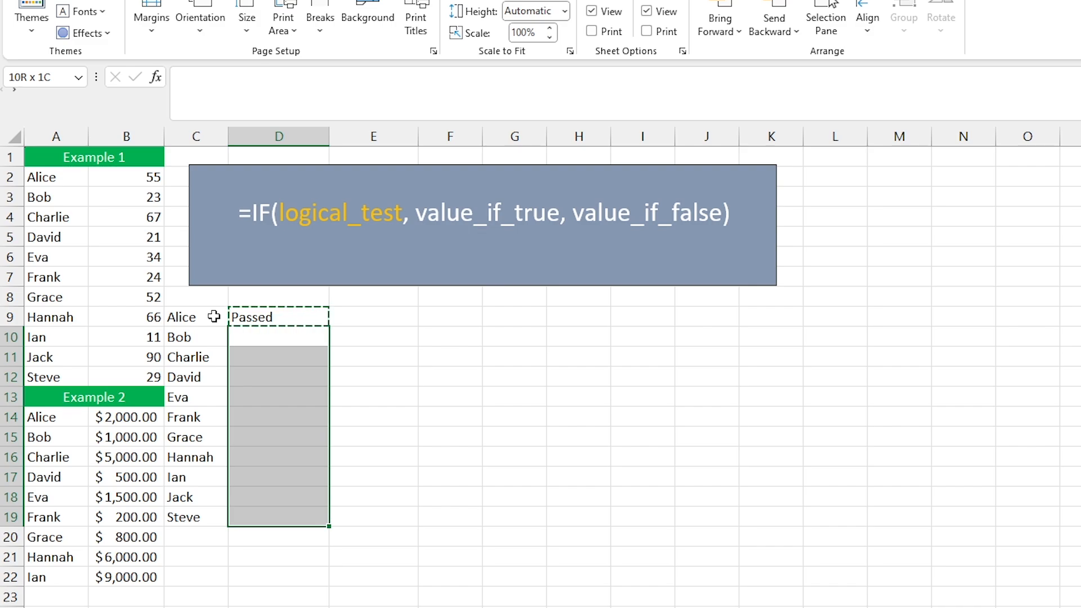
key(ctrl+v)
key(Escape)
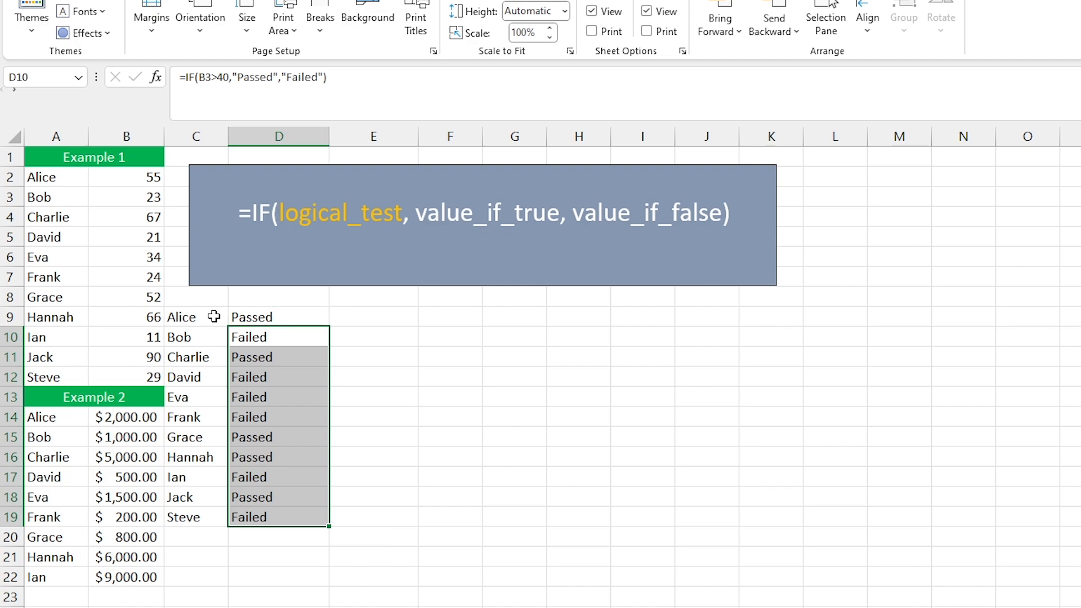
- Compare the results in column D with the matching Example 1 scores in column B and the formula's threshold of 40
key(Left)
key(Right)
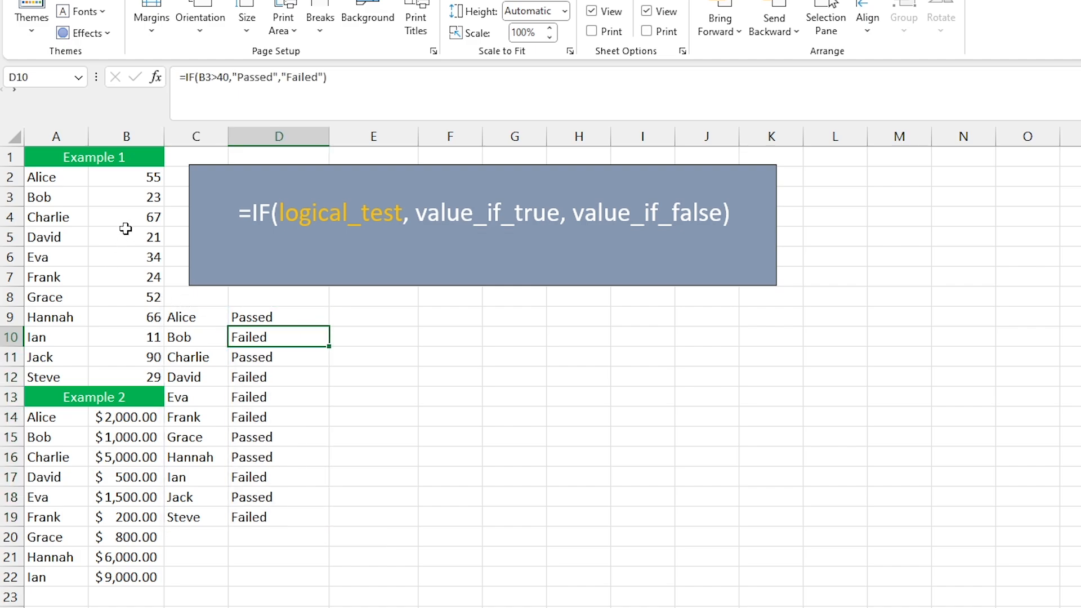
click(146, 200)
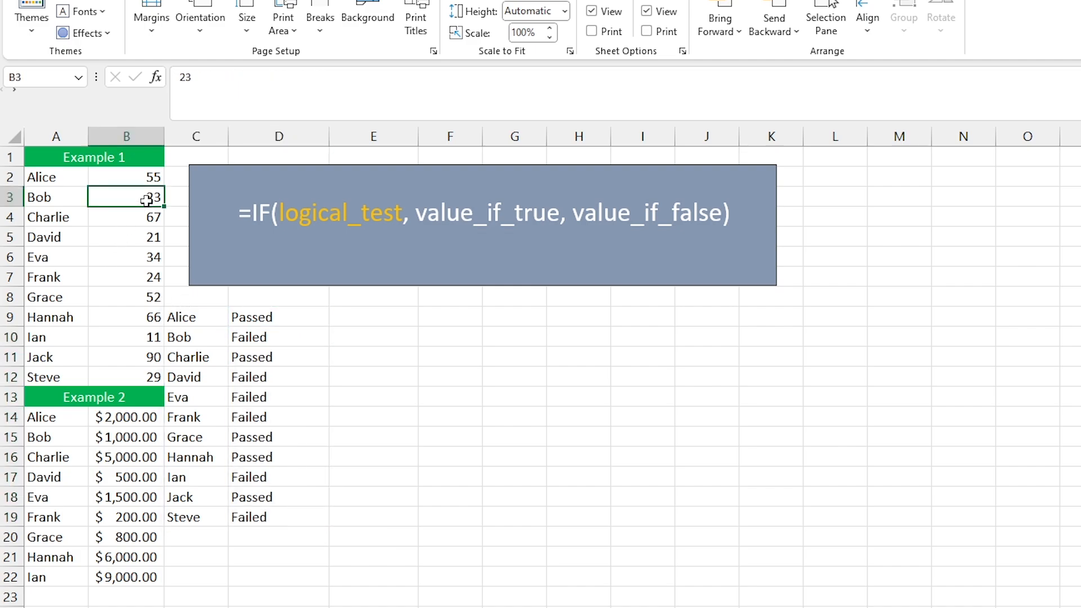
click(258, 339)
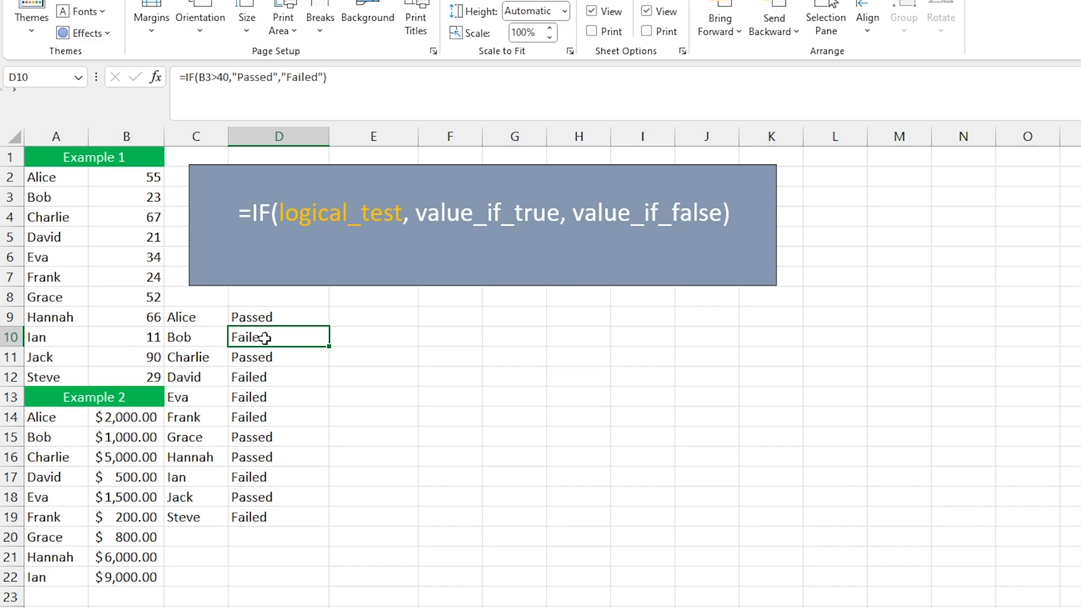
click(220, 78)
drag(219, 77, 227, 82)
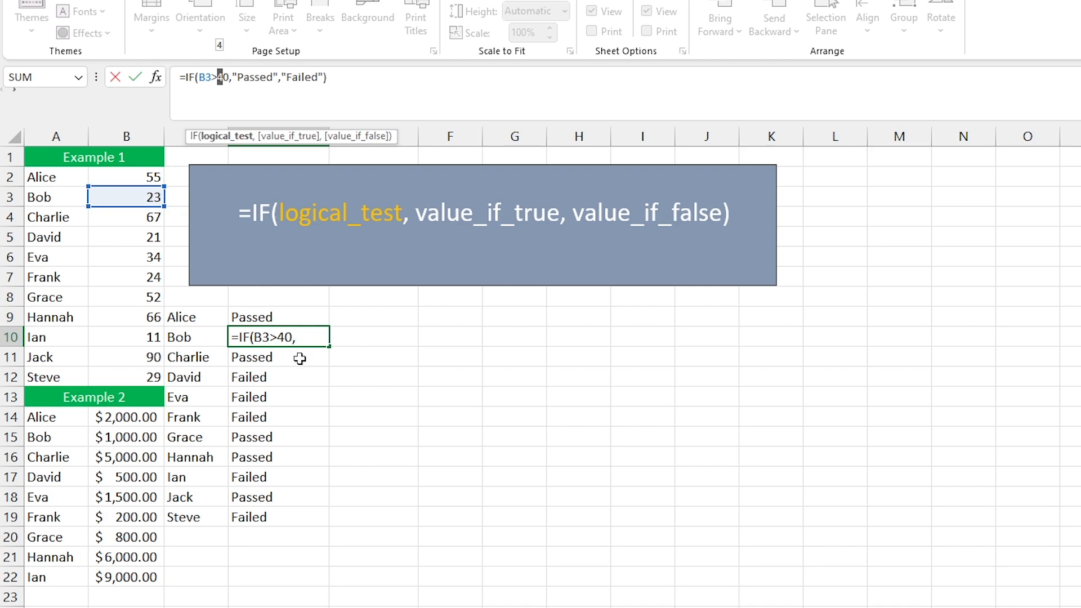
key(Escape)
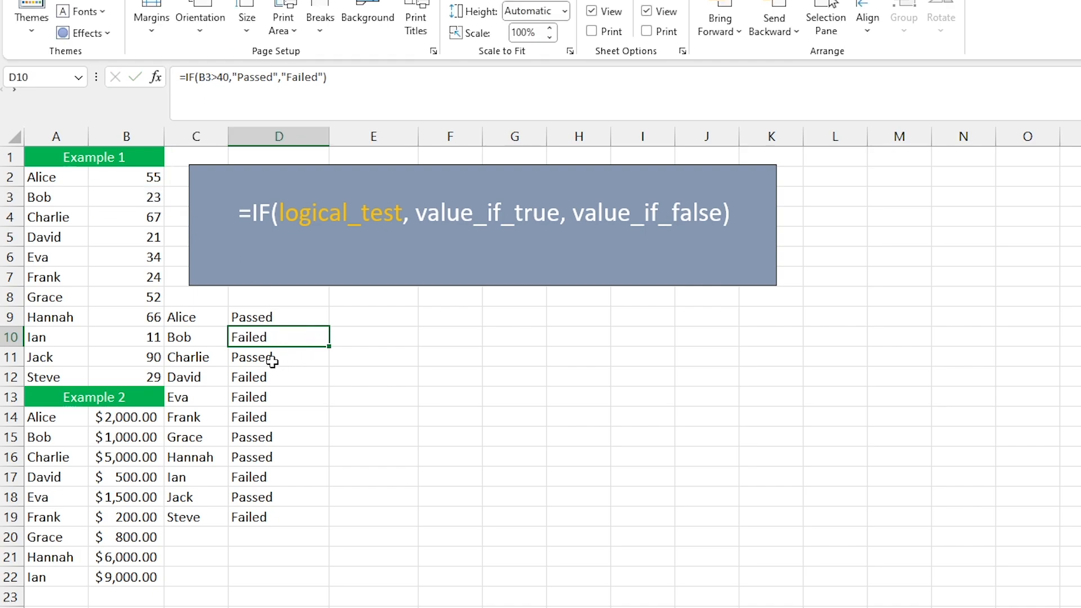
click(272, 358)
click(260, 377)
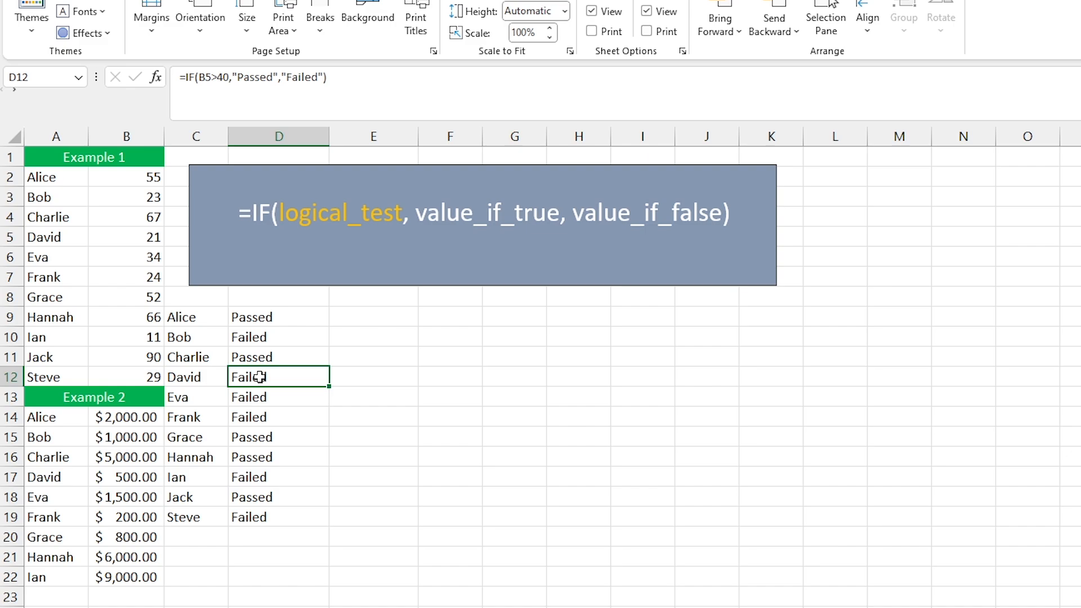
click(147, 237)
click(264, 397)
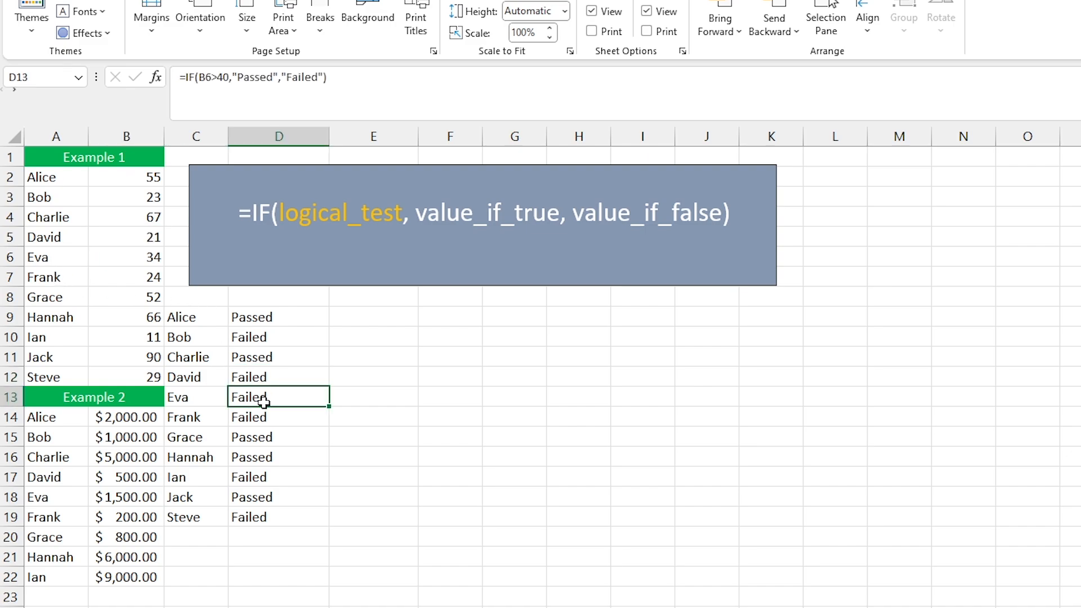
click(147, 258)
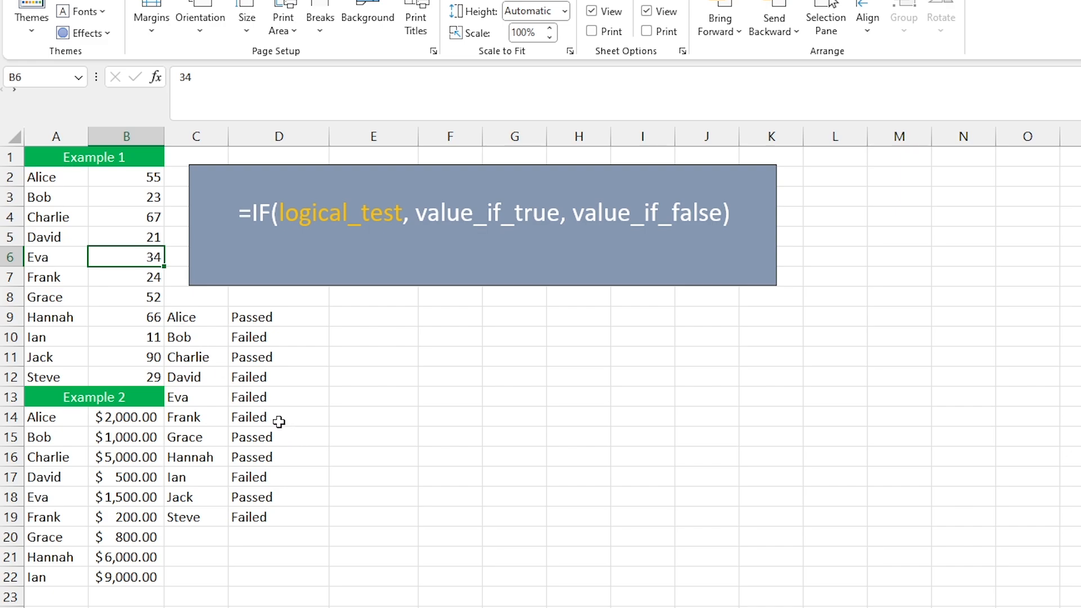
click(196, 441)
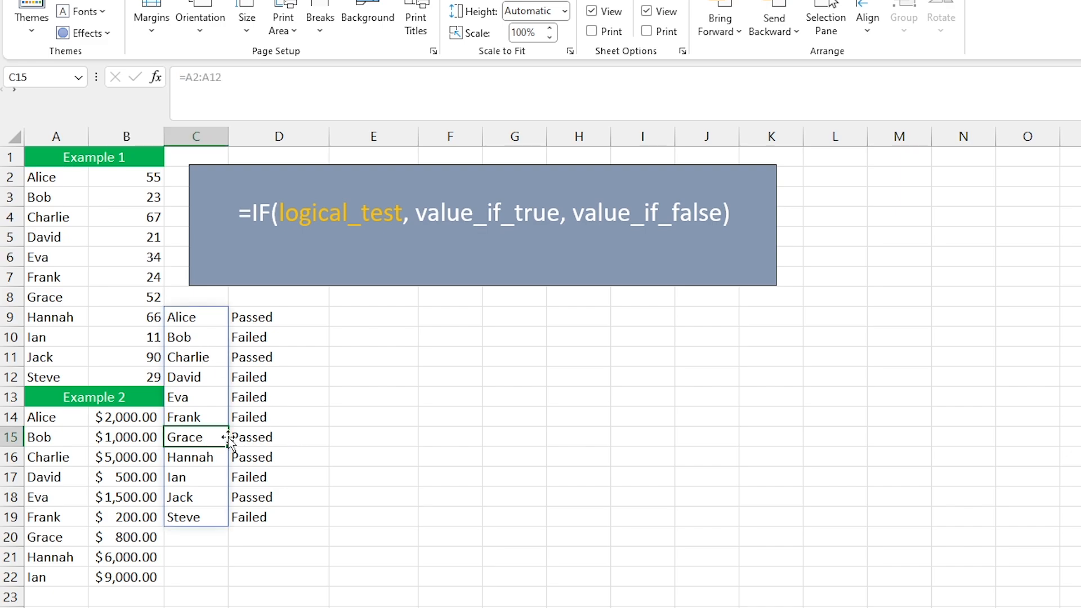
- Compare the Example 1 score in B8 with its matching result in D15
click(149, 298)
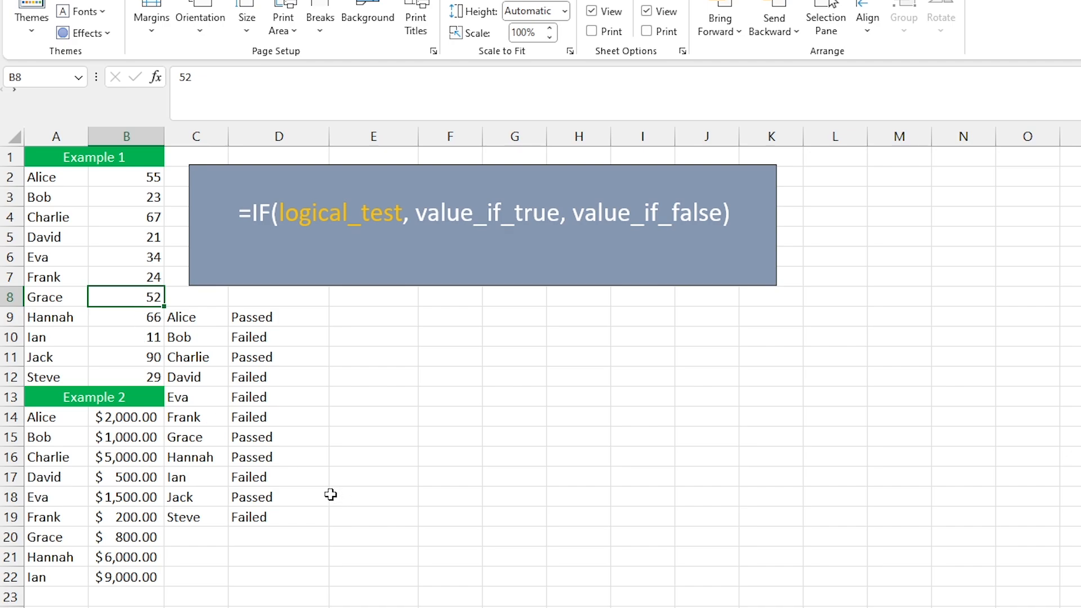
click(260, 442)
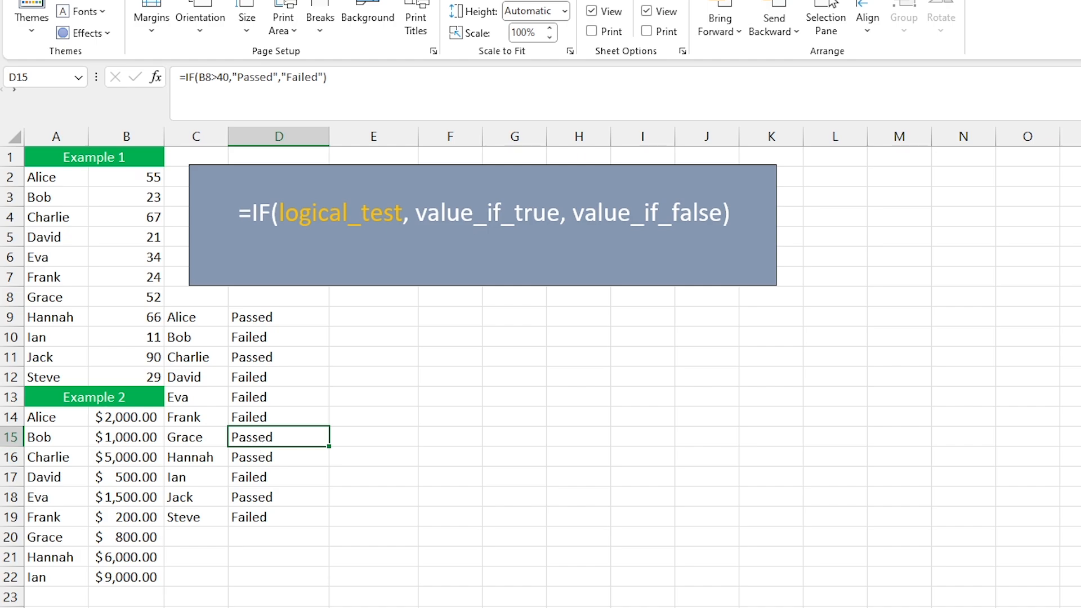
- Clear the Example 1 names and Passed/Failed results from the range C9:D20
drag(182, 312, 269, 416)
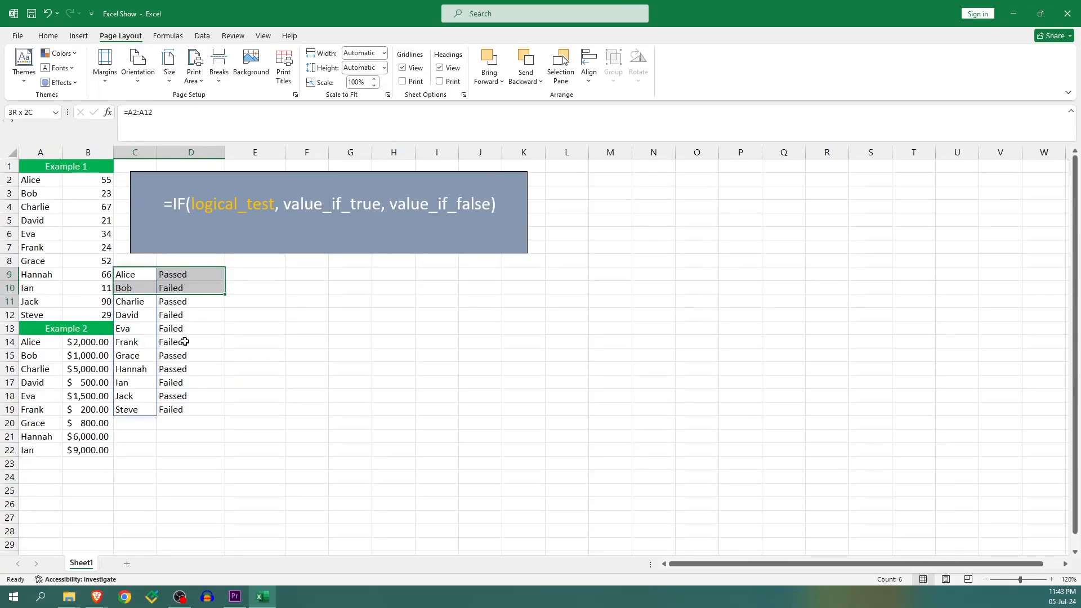
drag(185, 342, 184, 420)
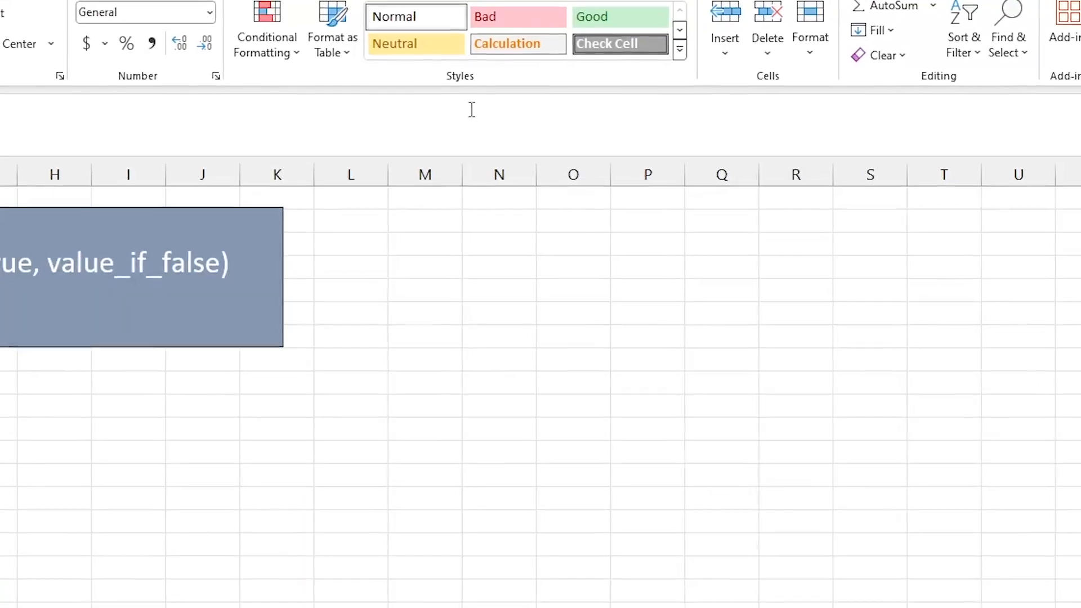
click(944, 31)
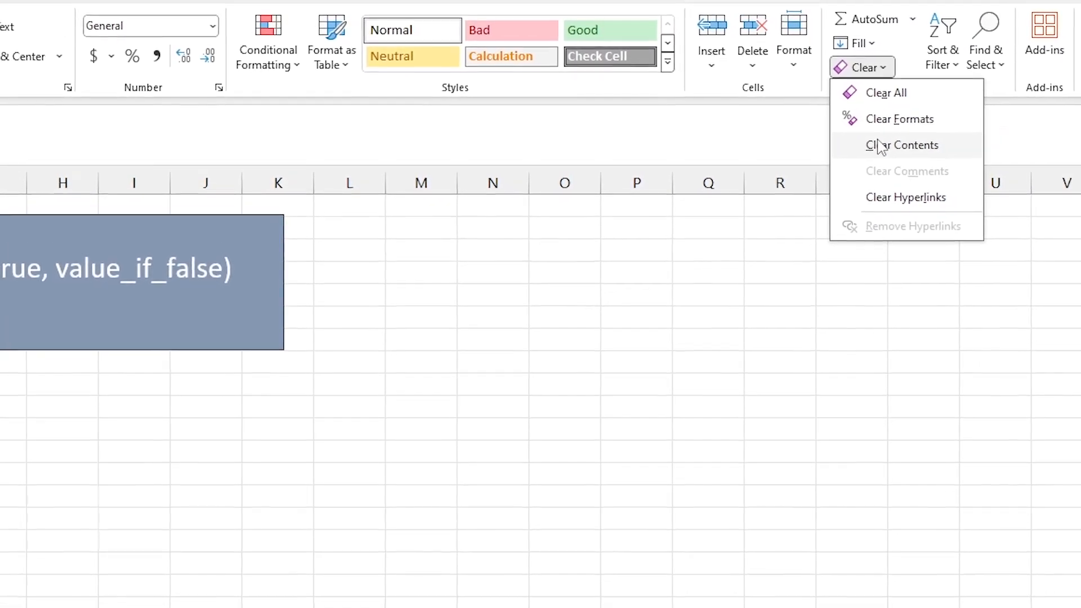
click(901, 83)
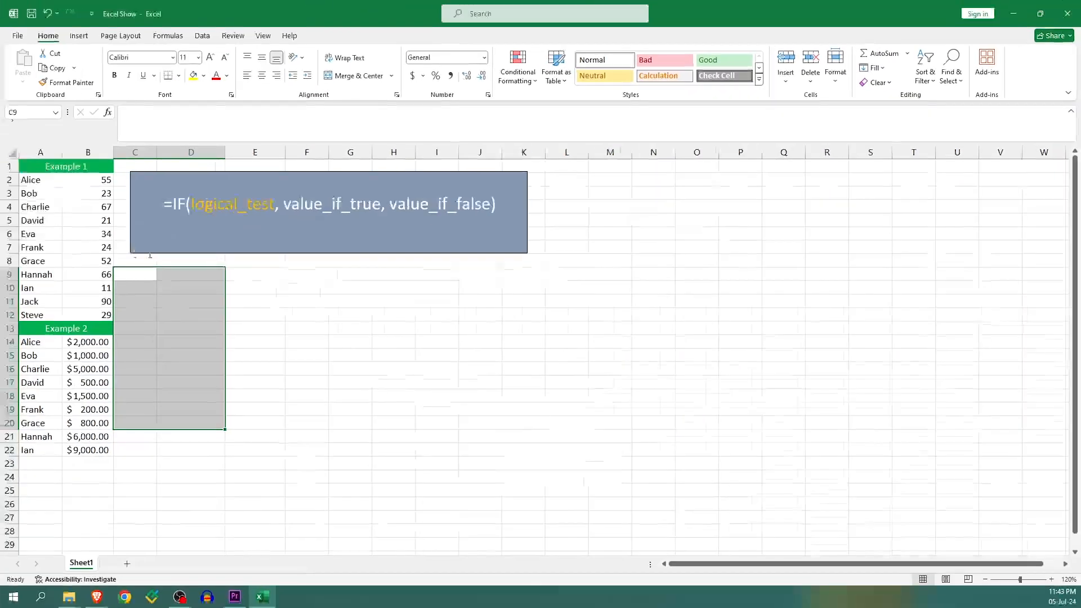
- Start an IF formula in D9 that tests whether the first Example 2 amount meets the threshold, using B14>=1000
click(194, 278)
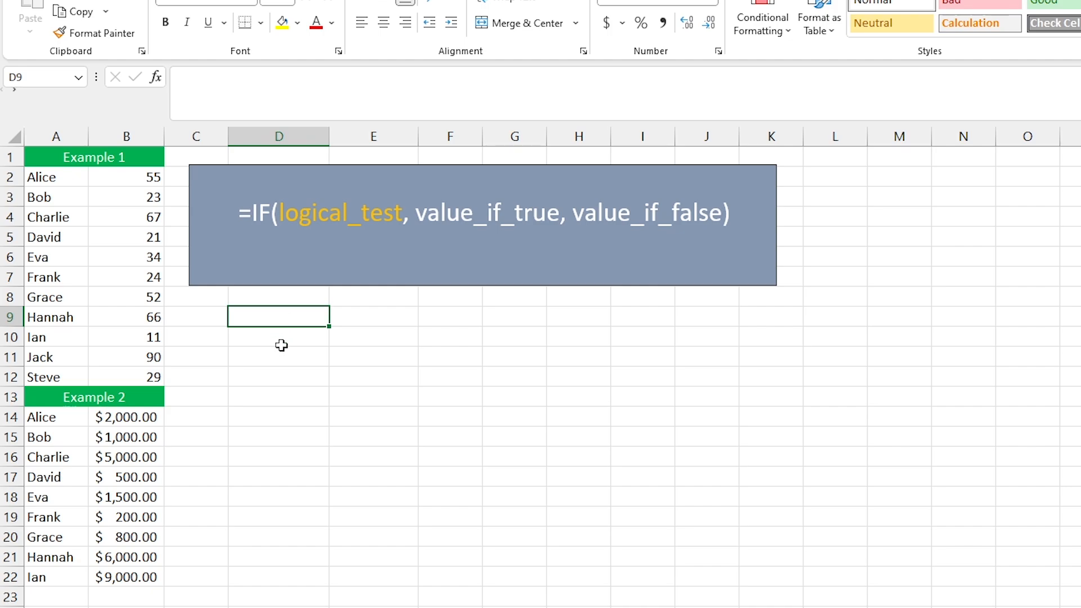
scroll(280, 345, down, 1)
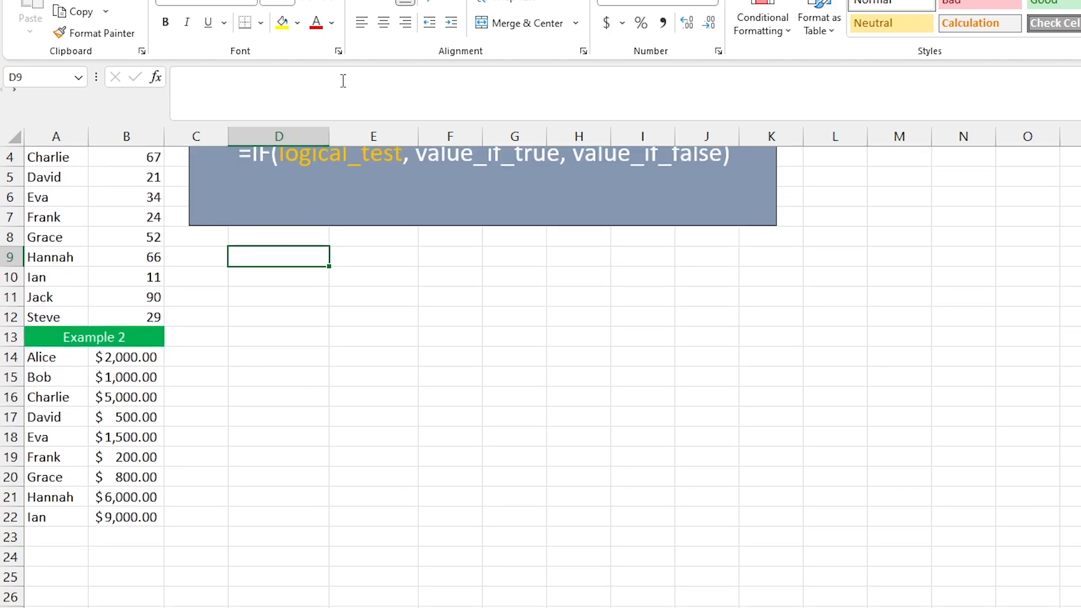
scroll(264, 332, up, 1)
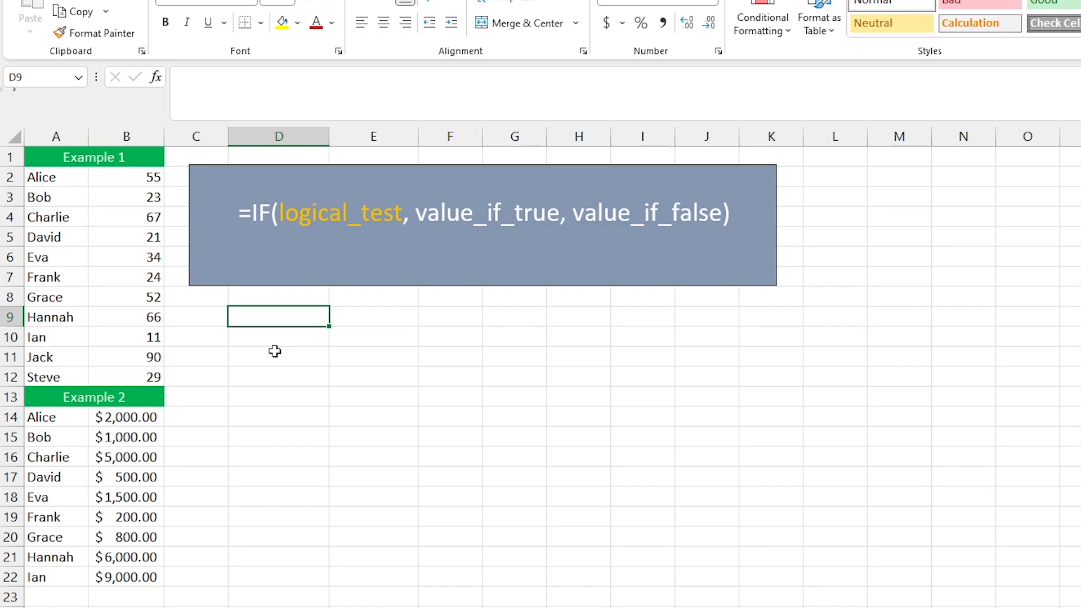
text(=)
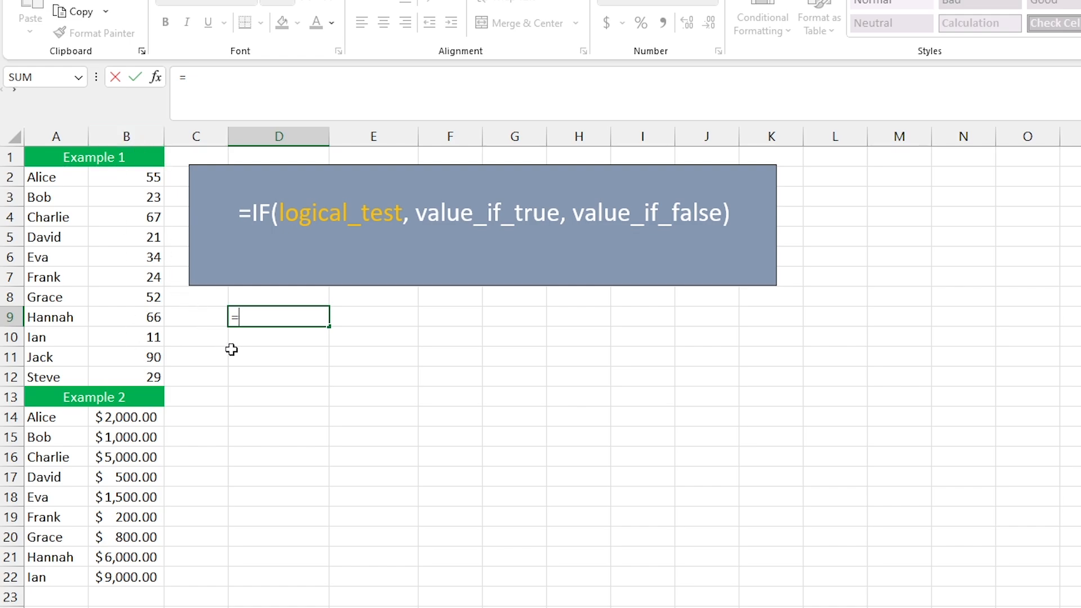
text(if)
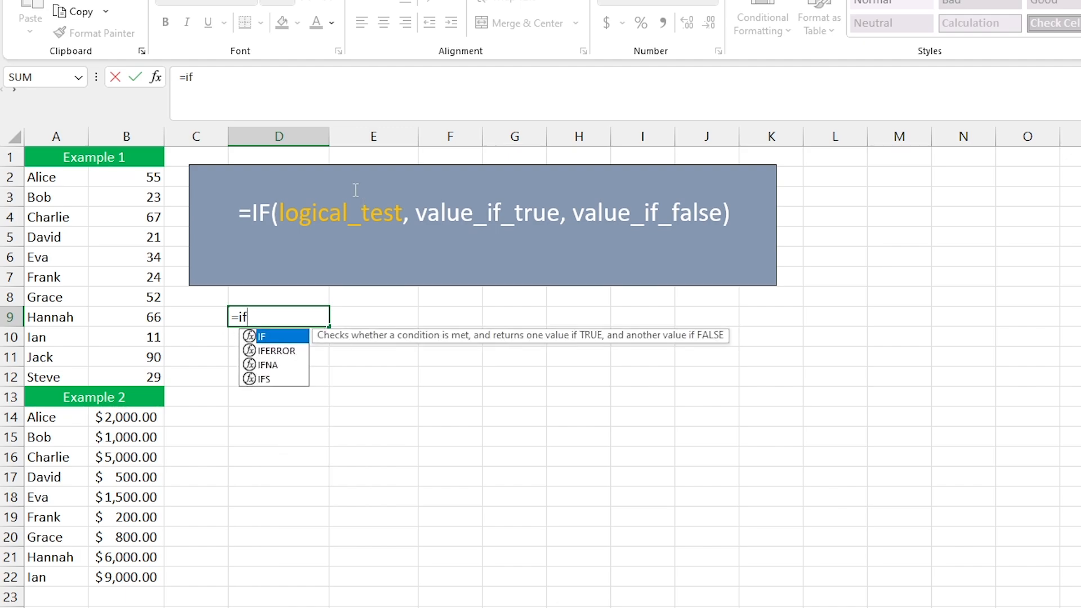
click(282, 82)
key(BackSpace)
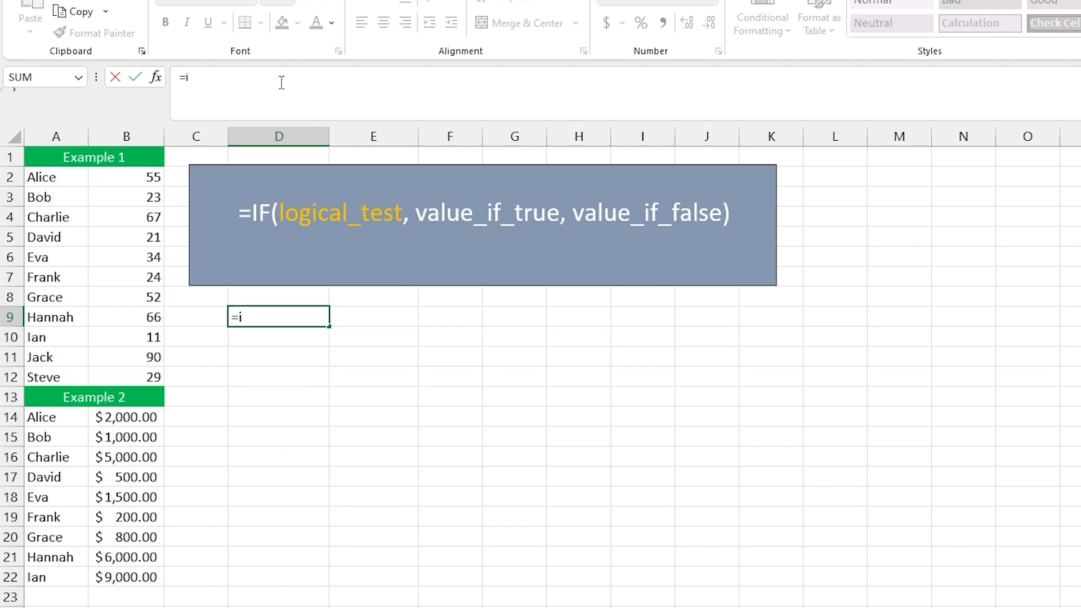
text(if)
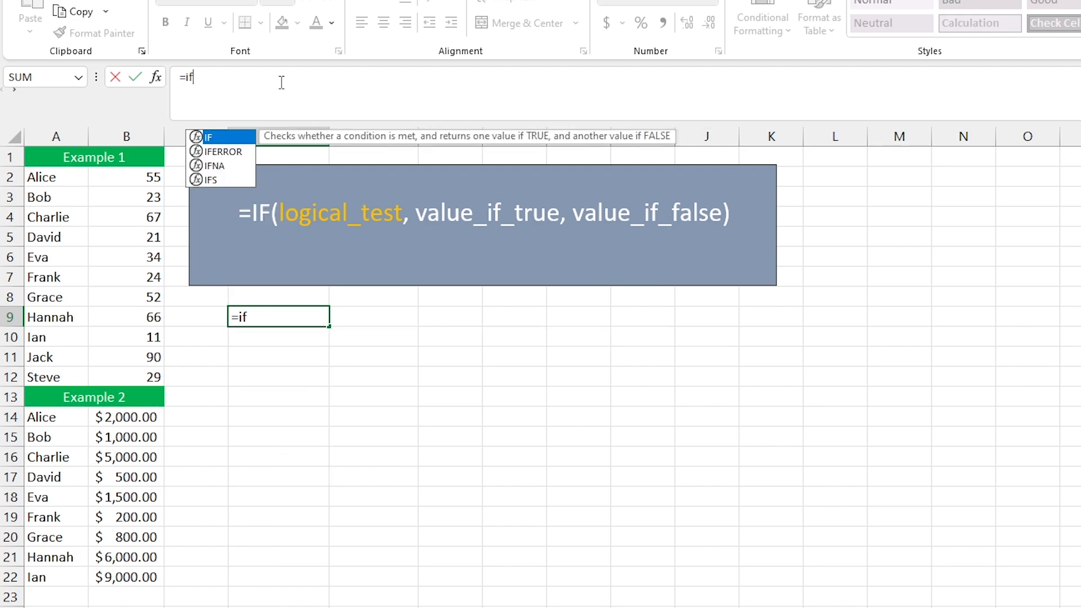
key(Tab)
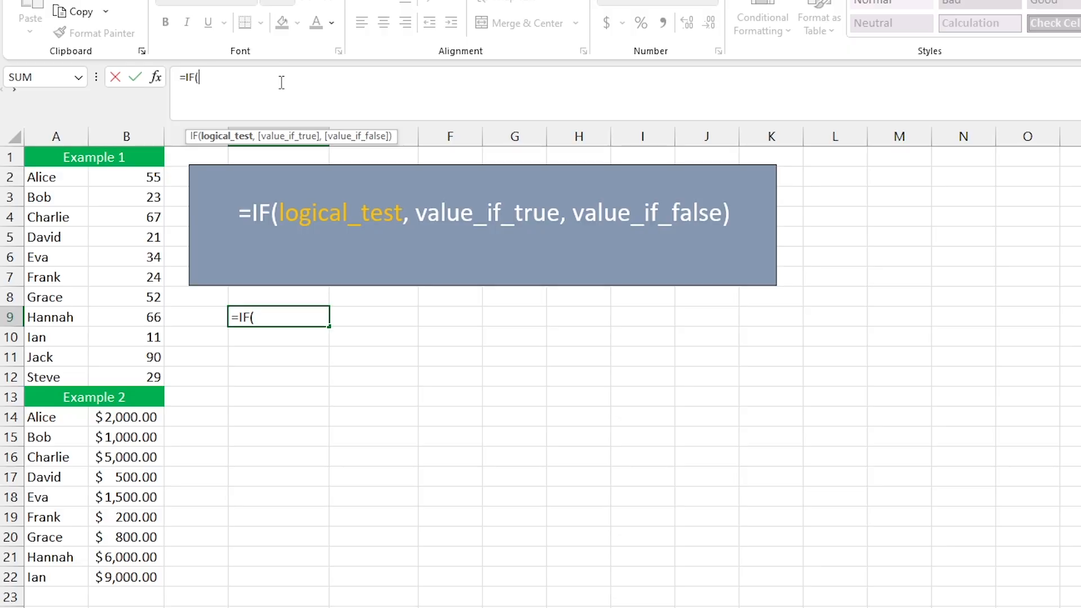
text(B)
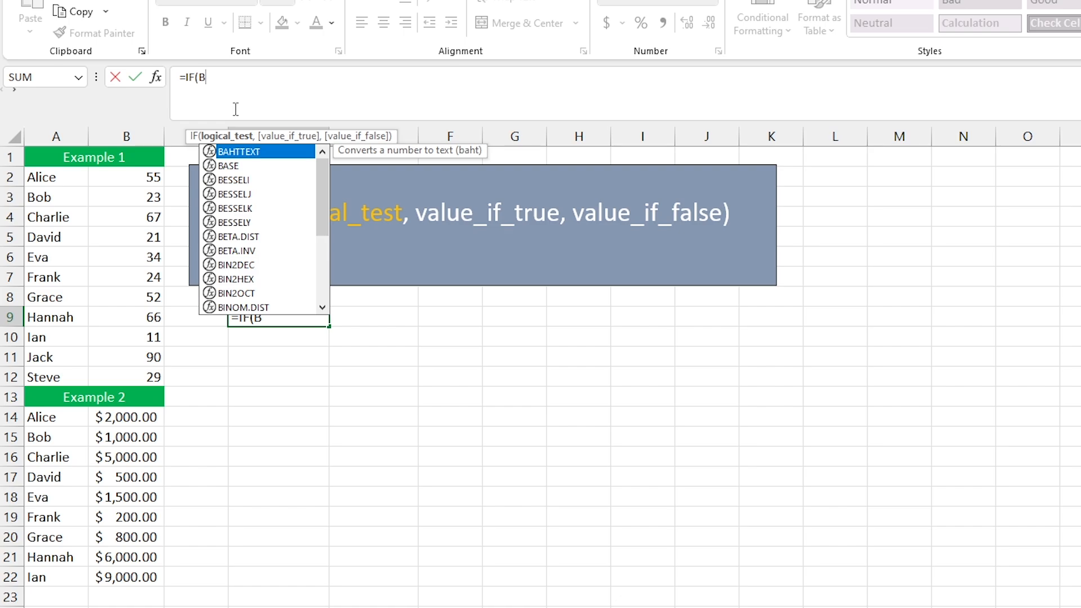
text(14>)
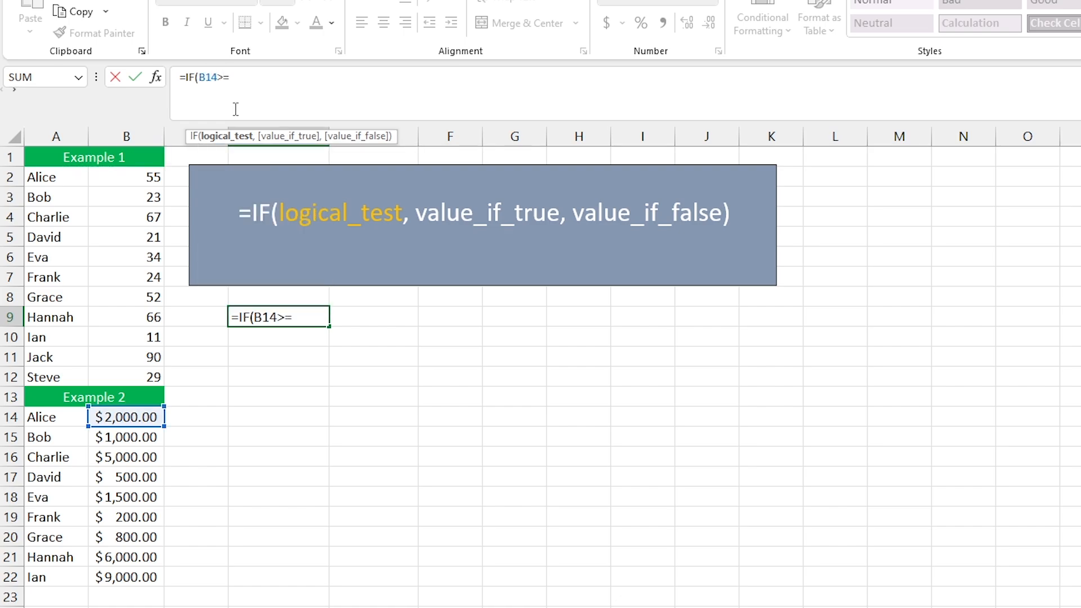
text(=1000,)
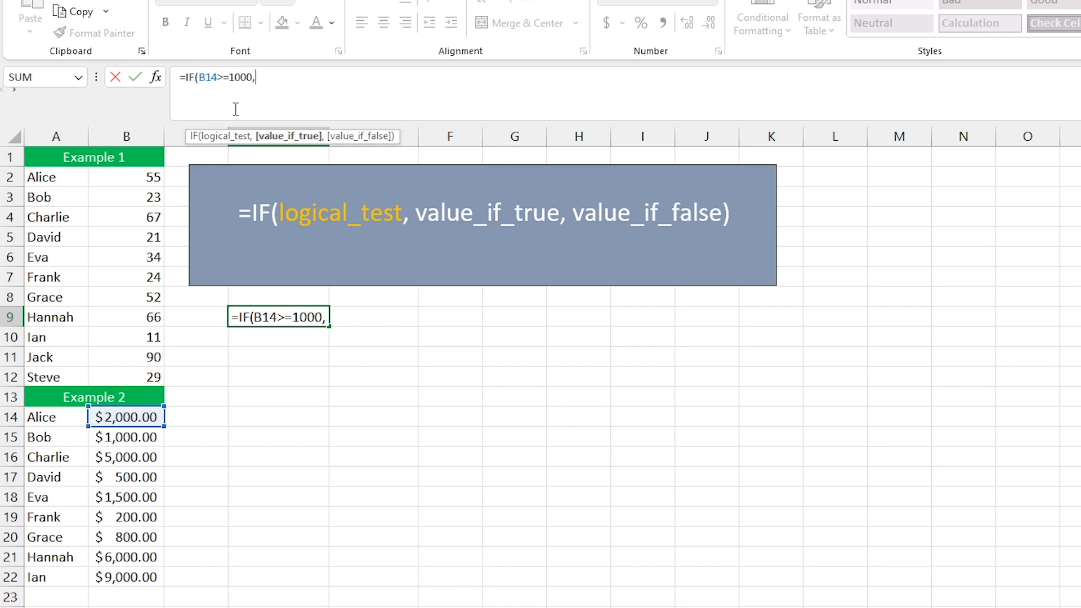
- Set the D9 formula's value if true to "Employee will get the bonus"
text("Bonus)
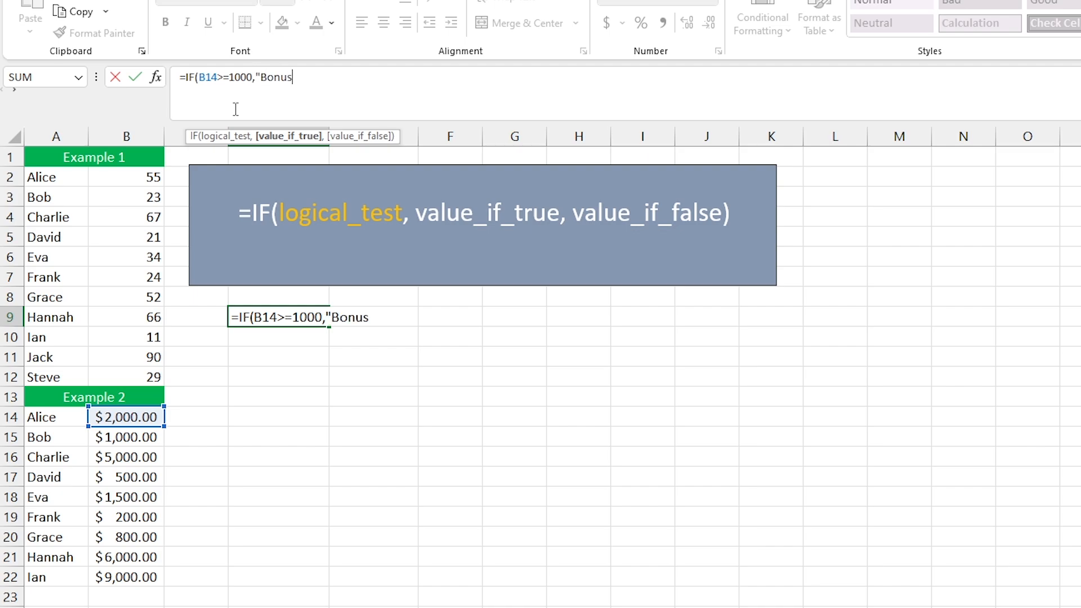
key(BackSpace)
key(BackSpace)
key(BackSpace)
key(BackSpace)
key(BackSpace)
text(Employee will)
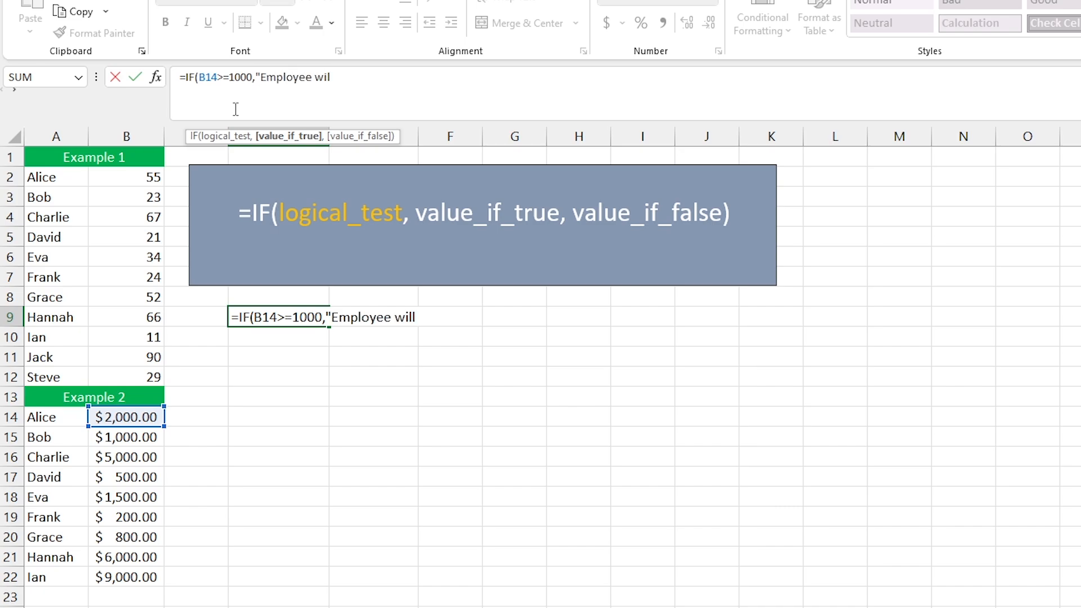
text( get the bonu)
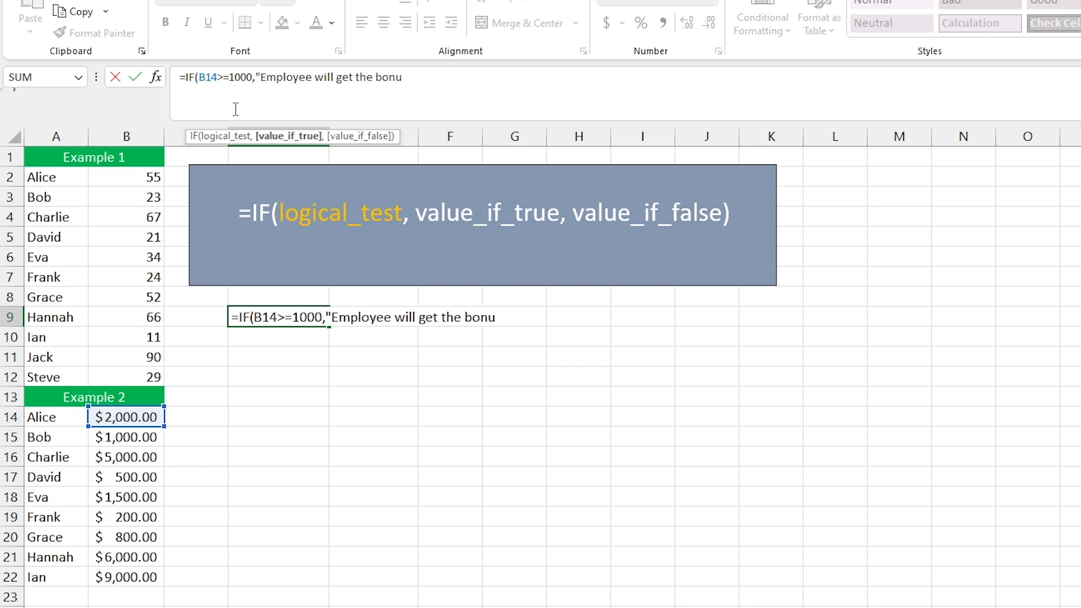
text(s",)
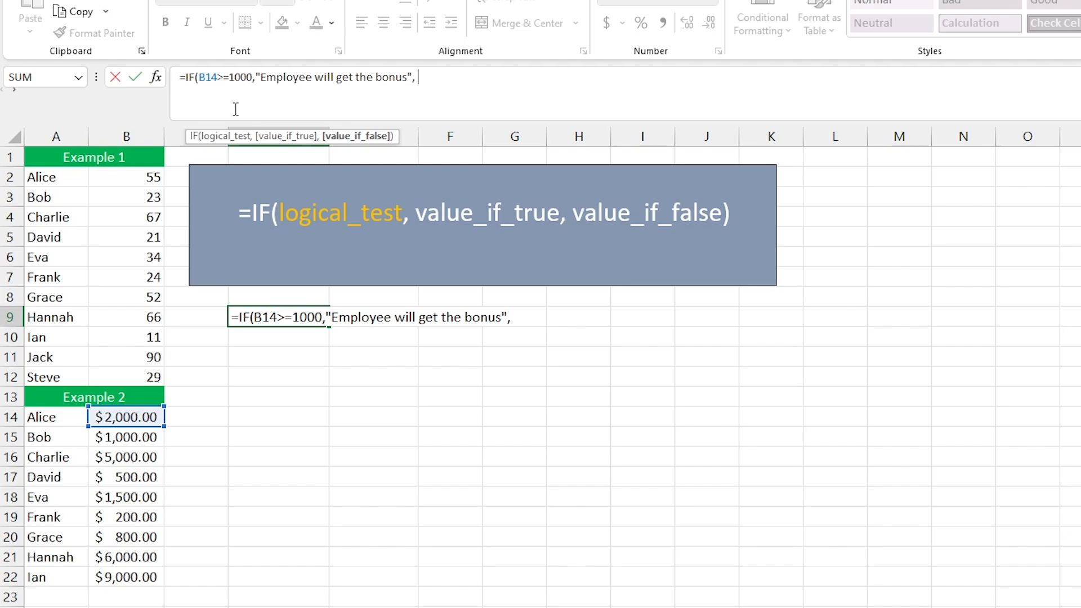
- Complete the D9 formula with "Employee will not get any Bonus" as the value if false, and autofit column D
text("Employe)
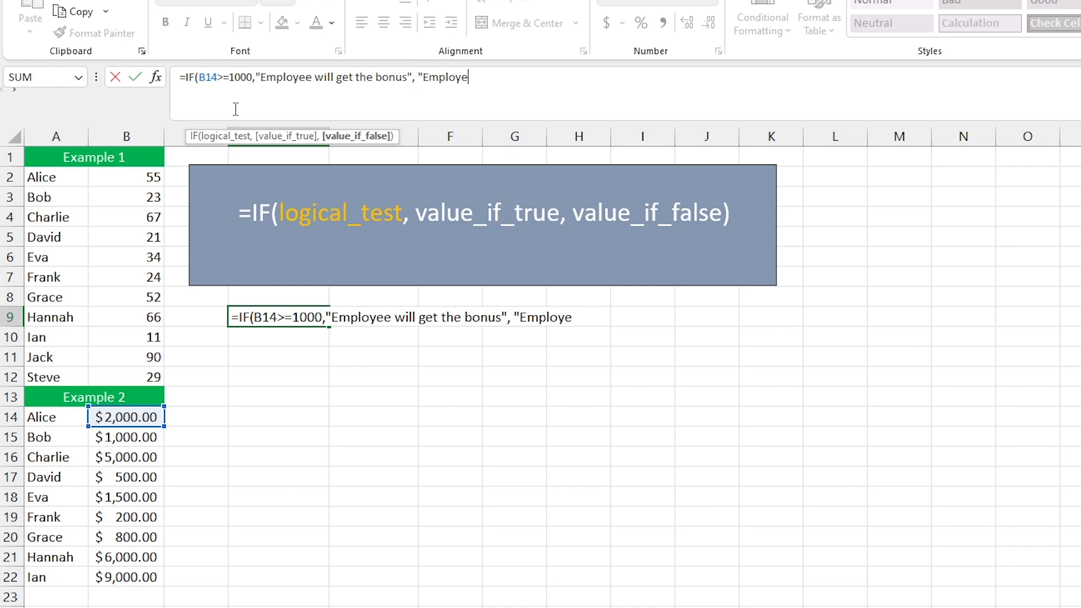
text(e will)
text( not)
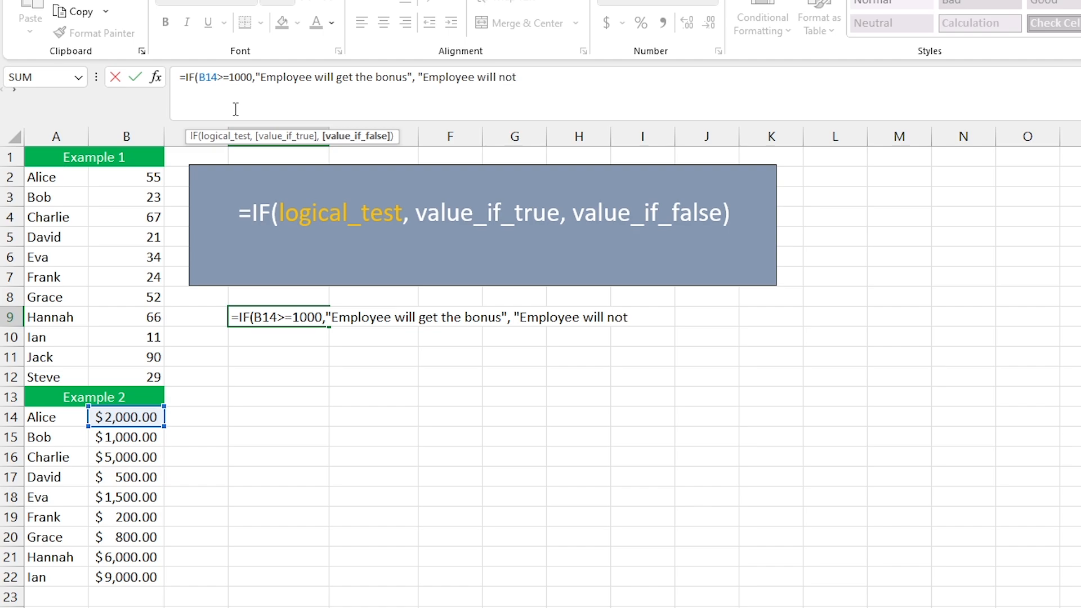
text( get any Bo)
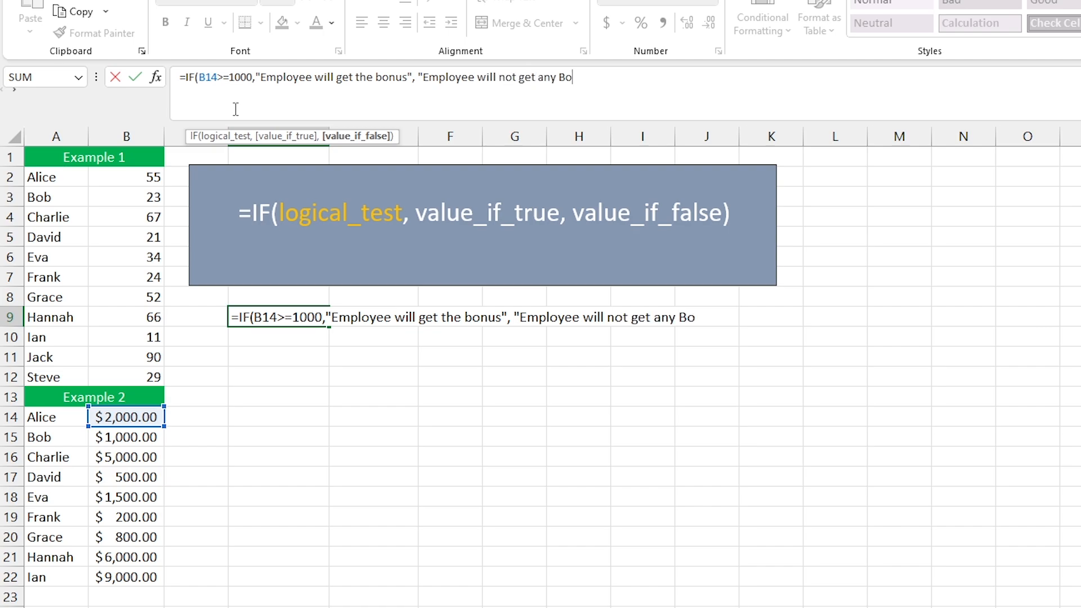
text(nus"))
key(Return)
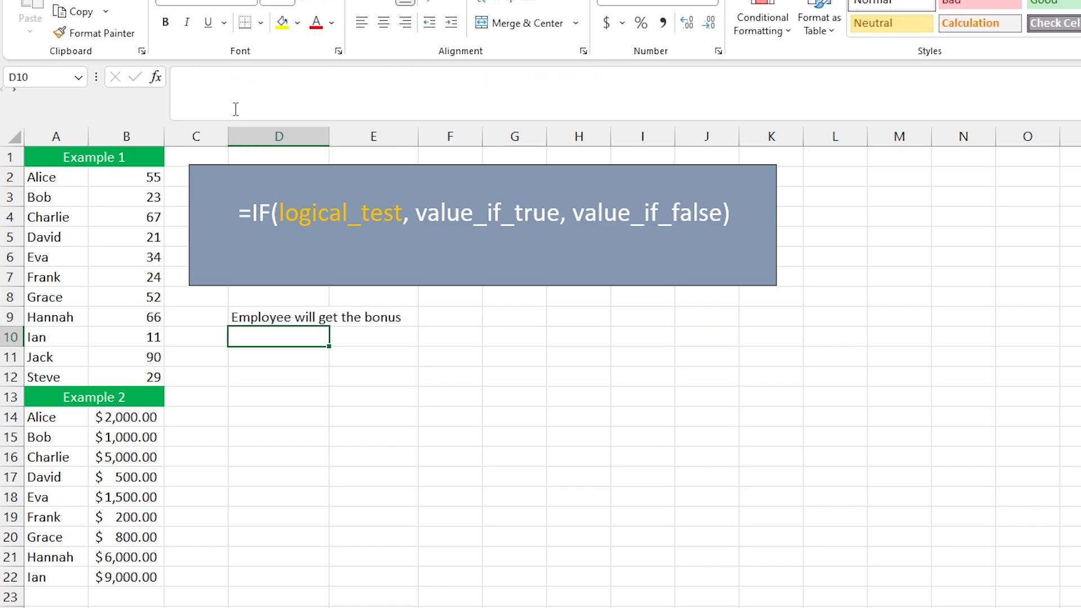
key(Up)
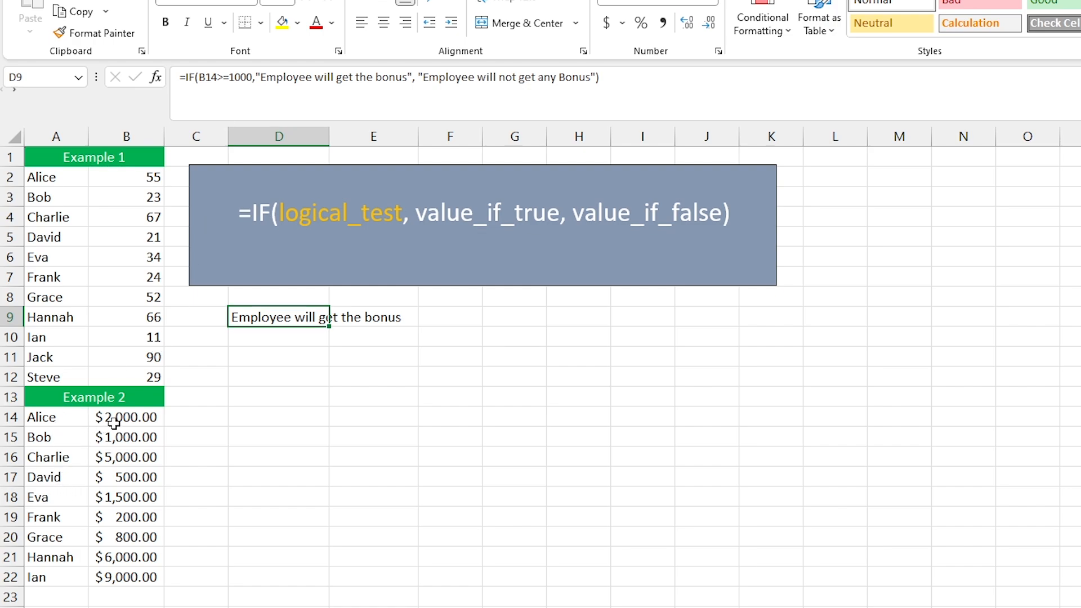
double_click(322, 136)
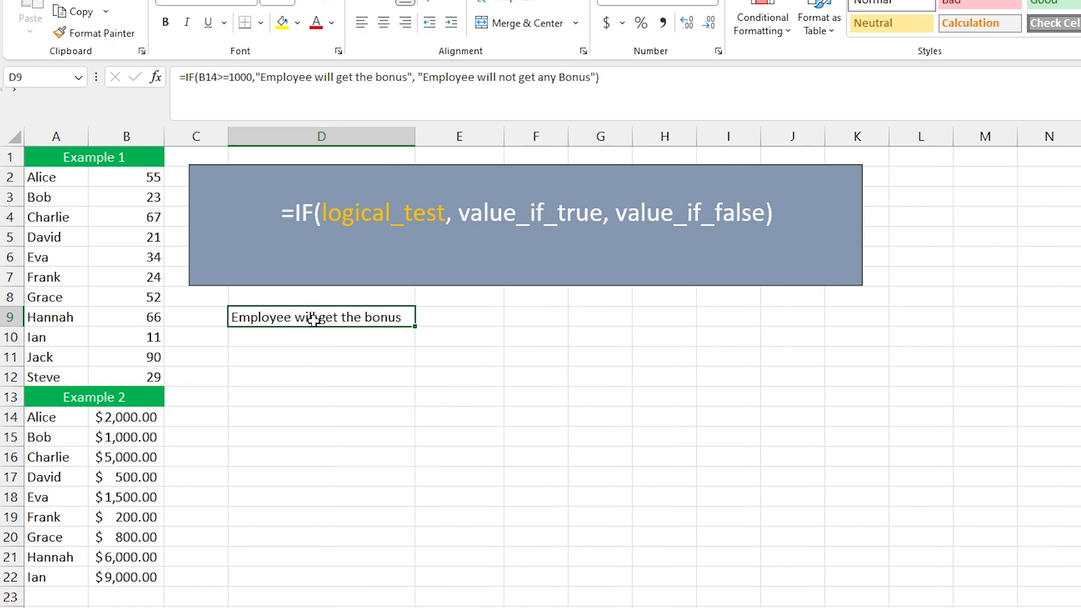
- Bring the Example 2 name list into column C by entering a reference to A14:A22 in cell C9
click(213, 316)
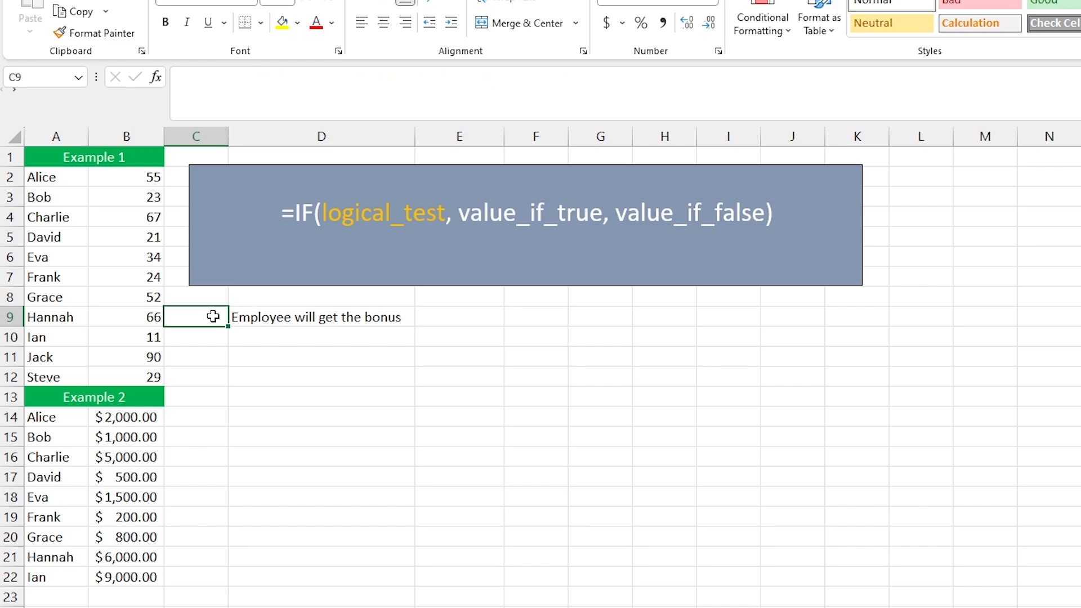
text(=)
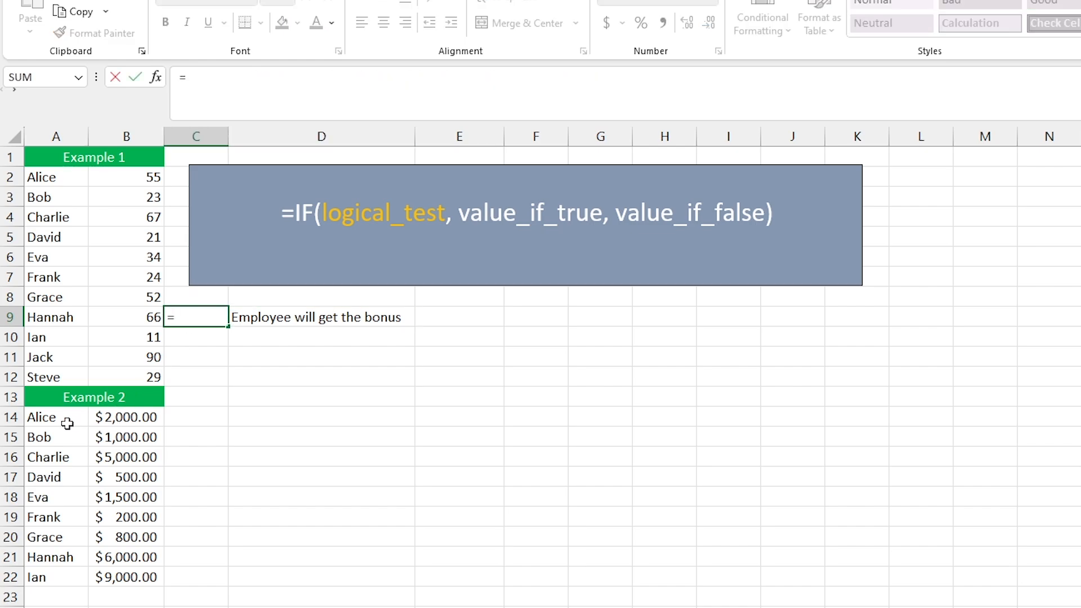
click(49, 417)
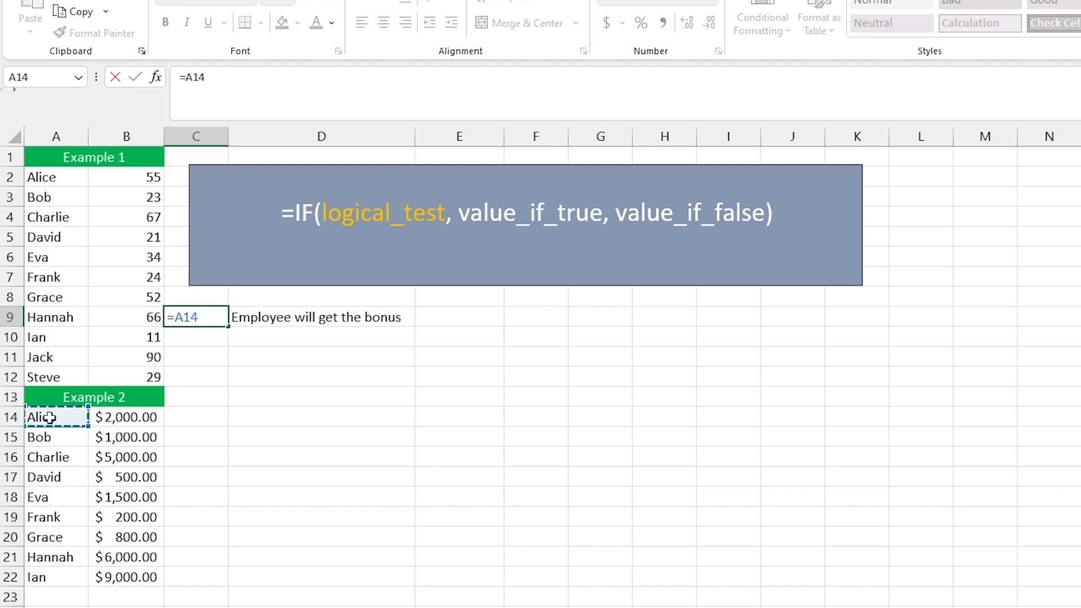
key(ctrl+shift+Down)
key(Return)
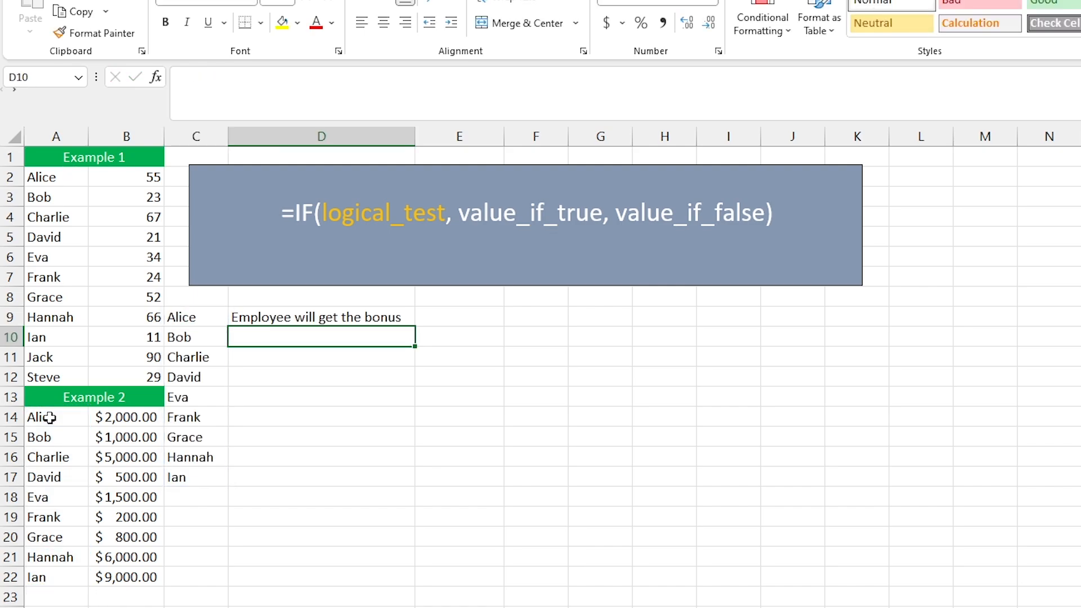
- Fill the IF formula from D9 down to D17 beside the remaining names, and autofit column D to the longer text
key(ctrl+Down)
key(Right)
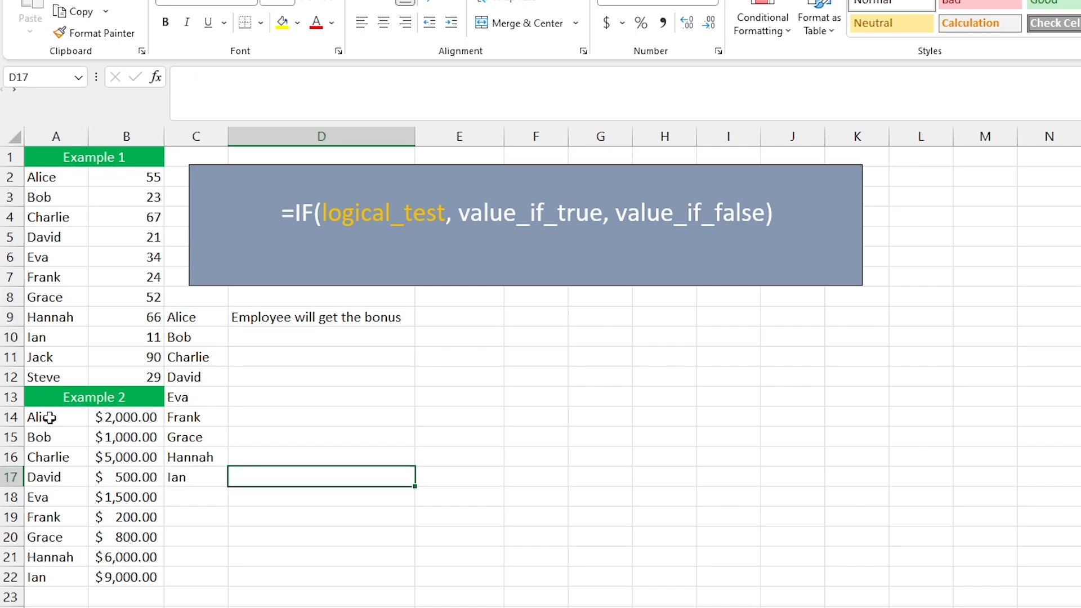
key(ctrl+shift+Up)
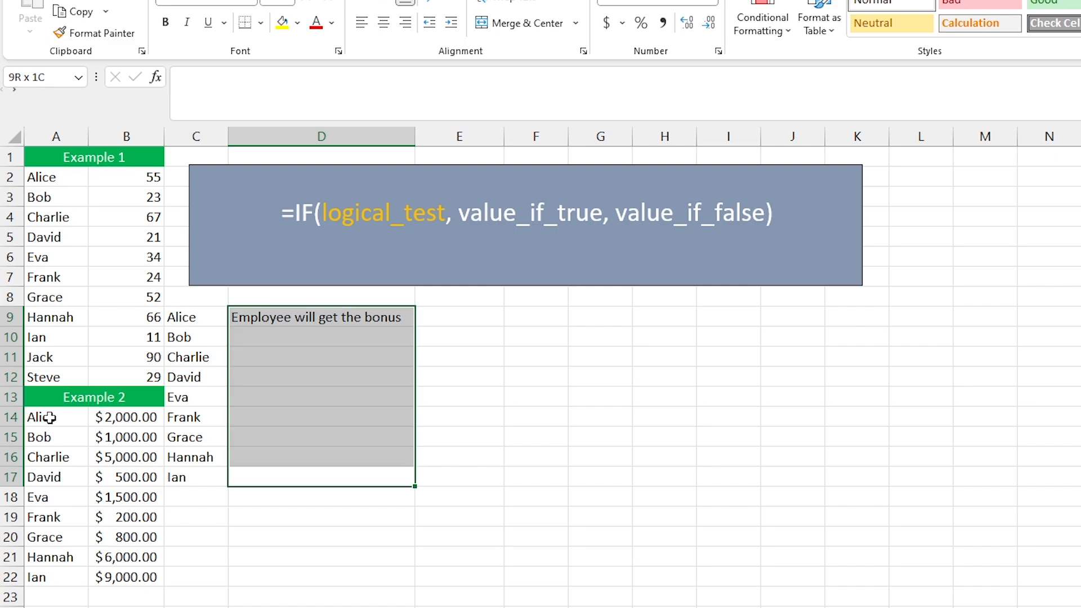
key(ctrl+d)
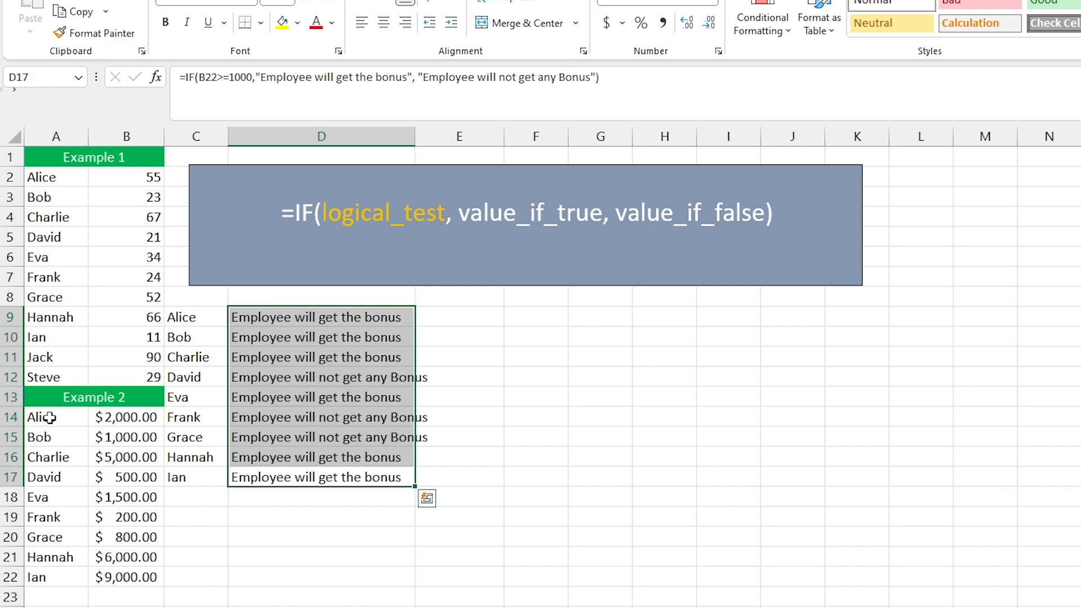
double_click(418, 132)
click(319, 377)
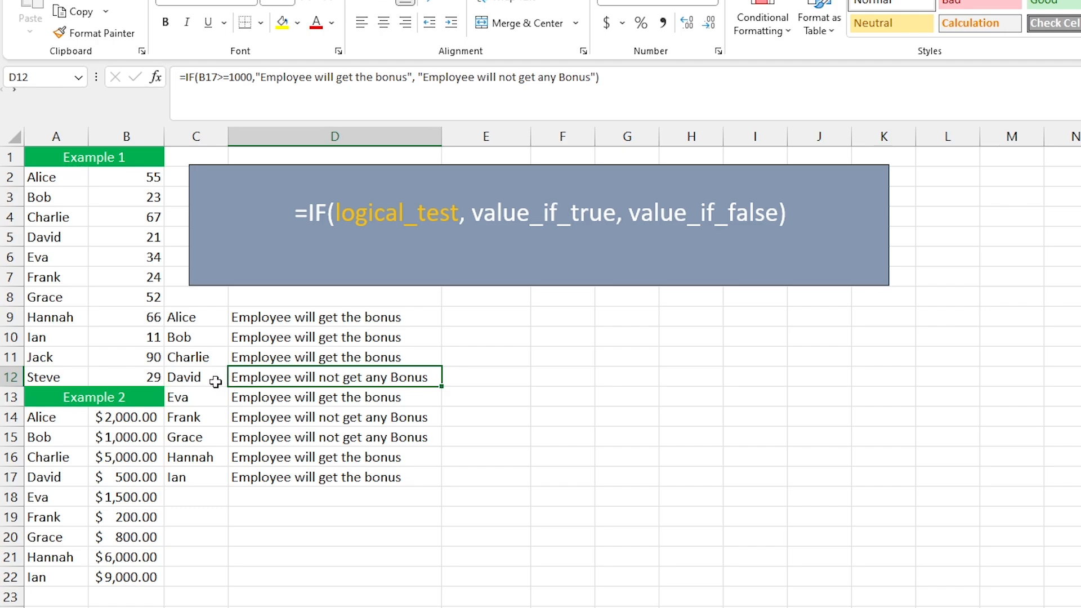
- Clear the bonus results in C9:D18 and the Example 2 names and amounts in A14:B23
click(124, 480)
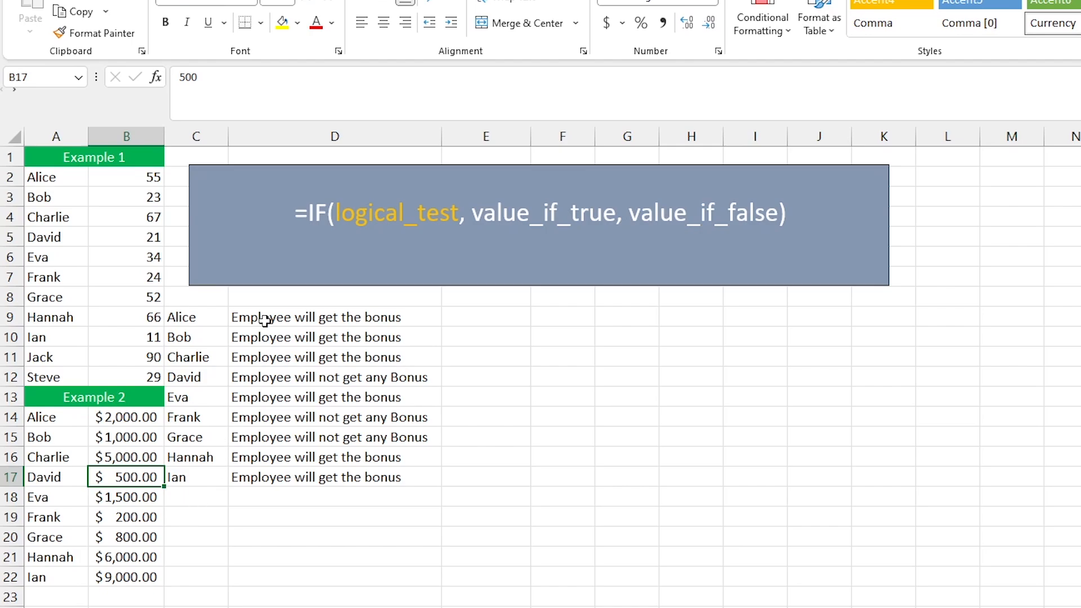
click(259, 376)
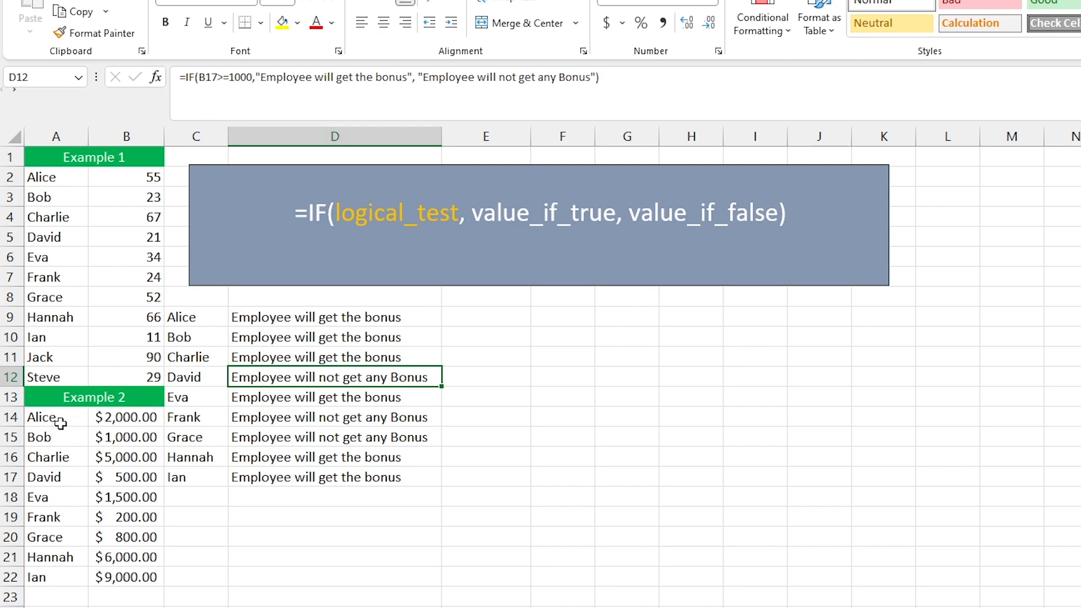
drag(186, 311, 391, 502)
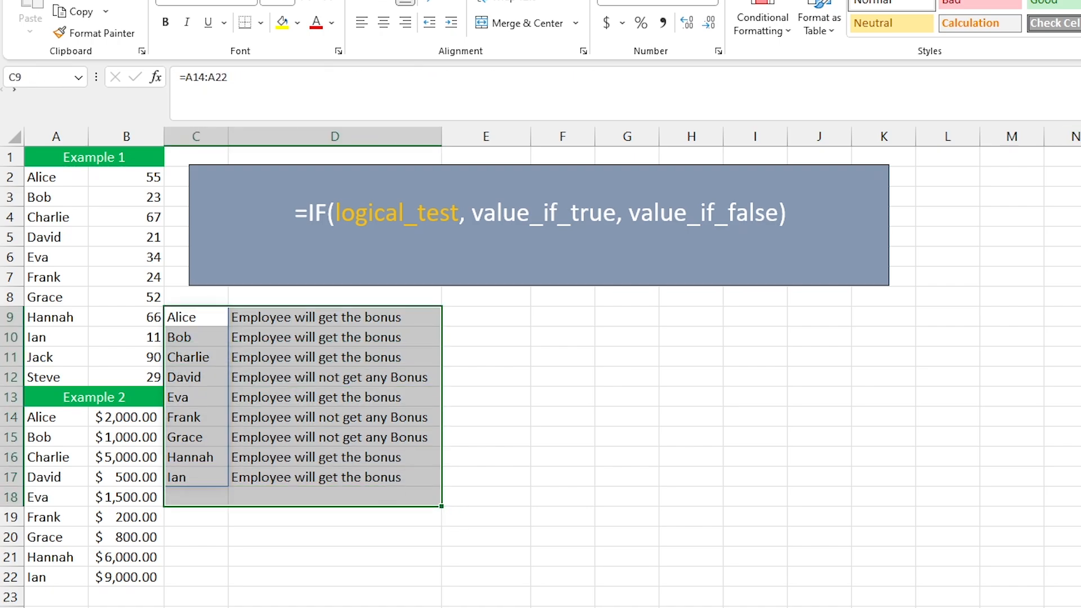
key(Delete)
drag(42, 416, 150, 596)
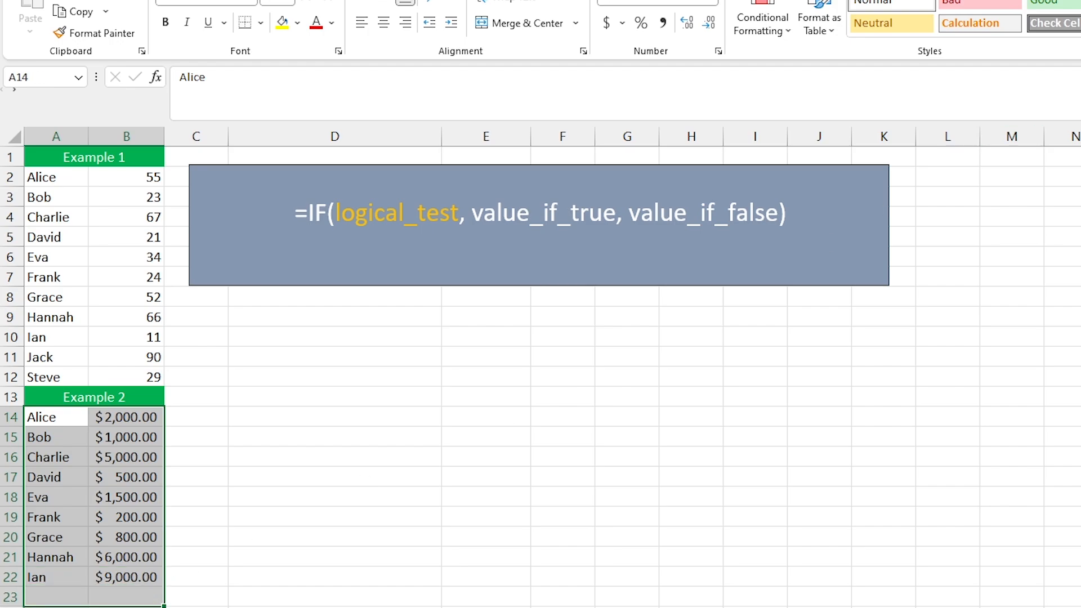
key(Delete)
click(106, 429)
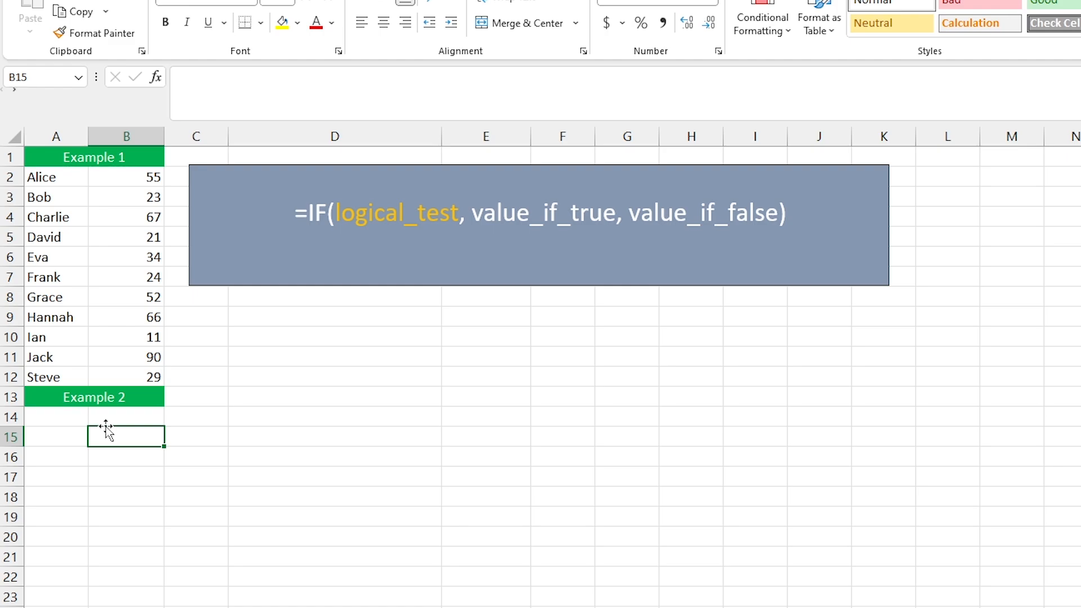
- Change the heading in merged cell A13 to "Example 3"
click(104, 402)
click(256, 93)
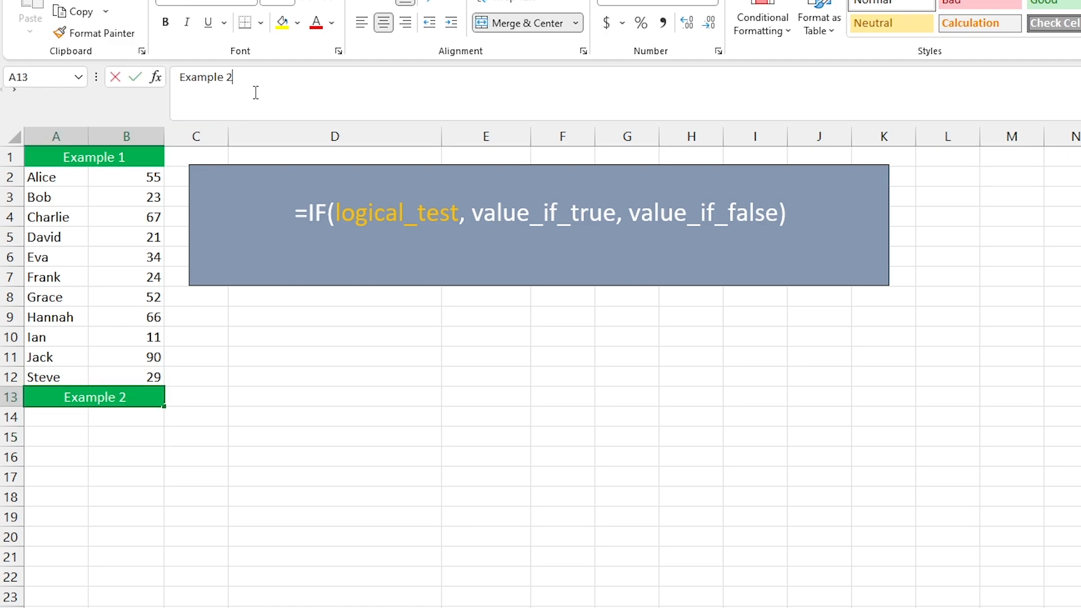
key(BackSpace)
text(3)
key(Return)
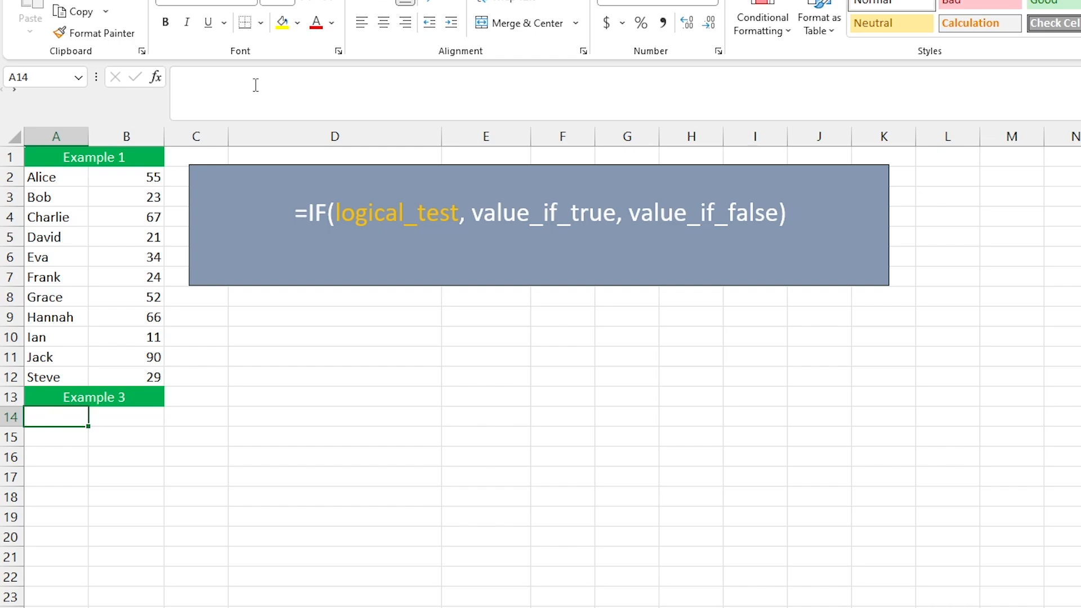
- Enter "Order 1" in A14 with an amount of $120 in B14
text(Order 1)
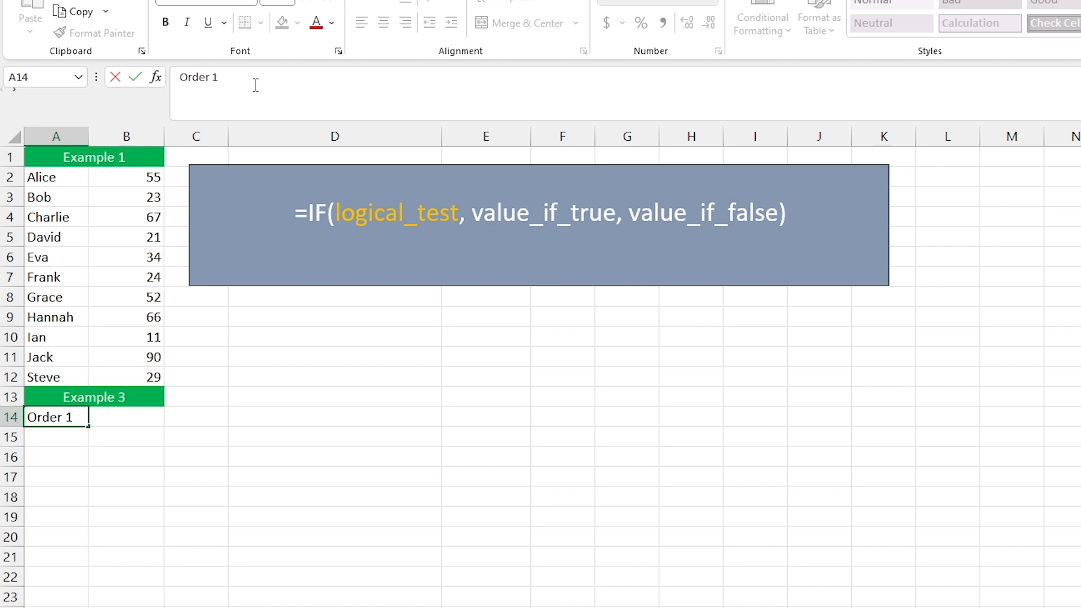
key(Tab)
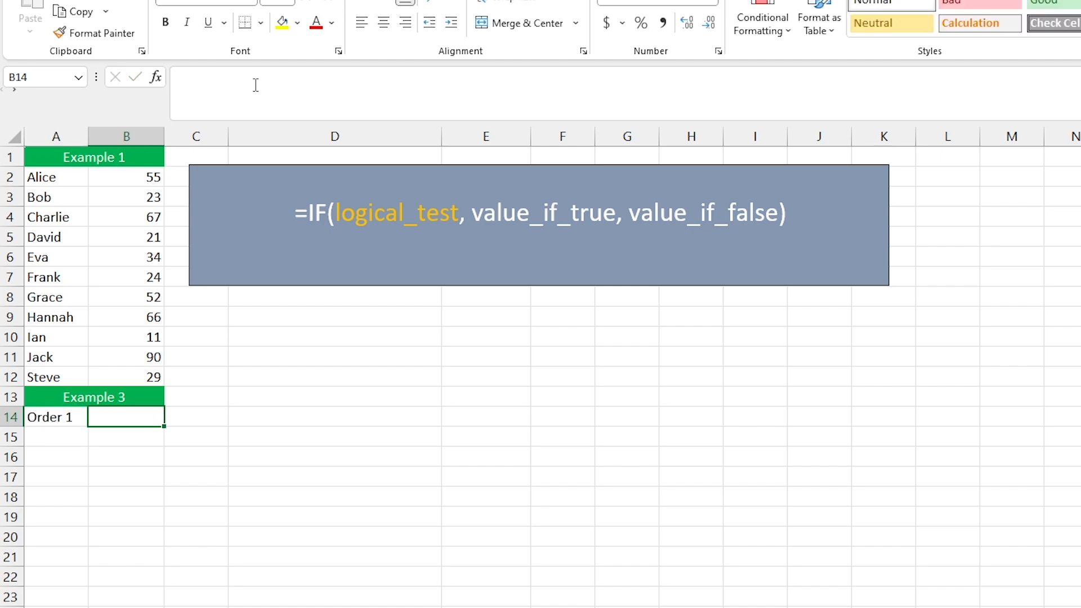
text($120)
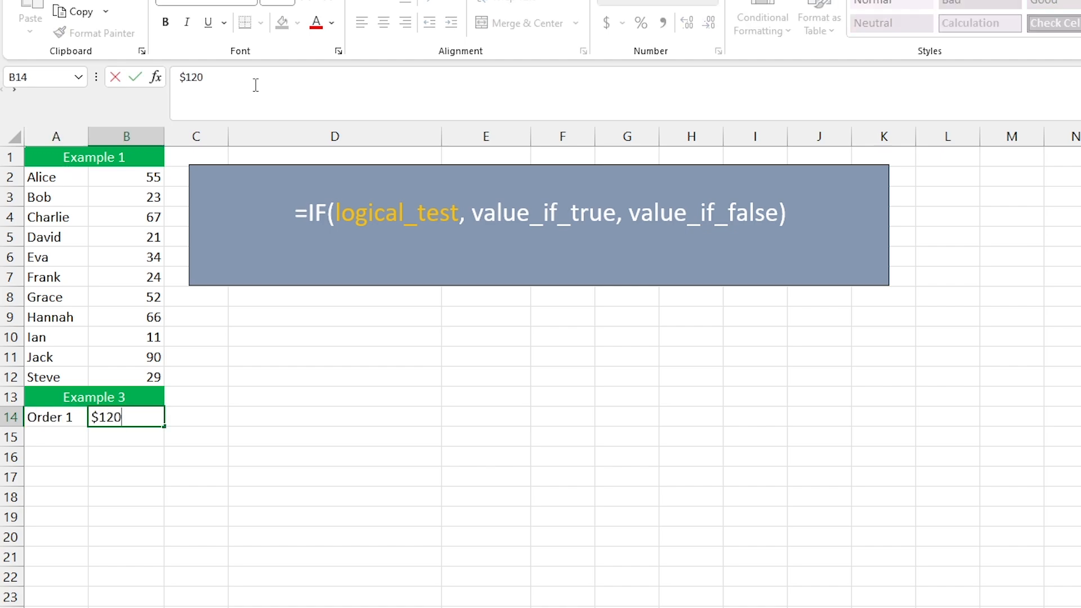
key(Return)
key(Left)
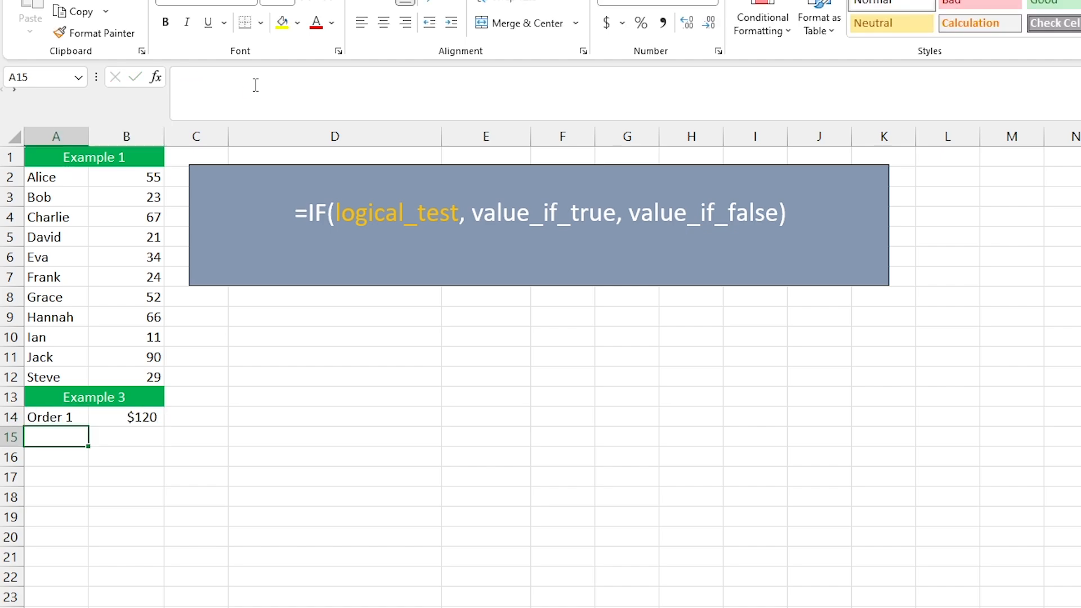
- Enter "Order 2" in A15 with an amount of $80 in B15
text(Order )
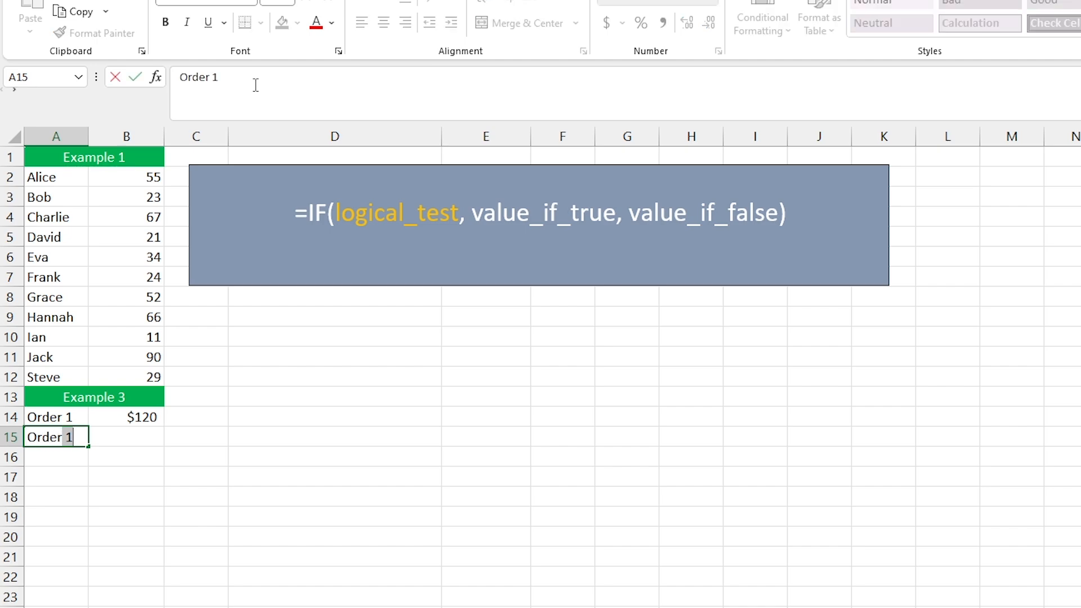
text(2= ===)
key(BackSpace)
key(BackSpace)
key(BackSpace)
key(BackSpace)
key(BackSpace)
key(BackSpace)
text(2)
key(Tab)
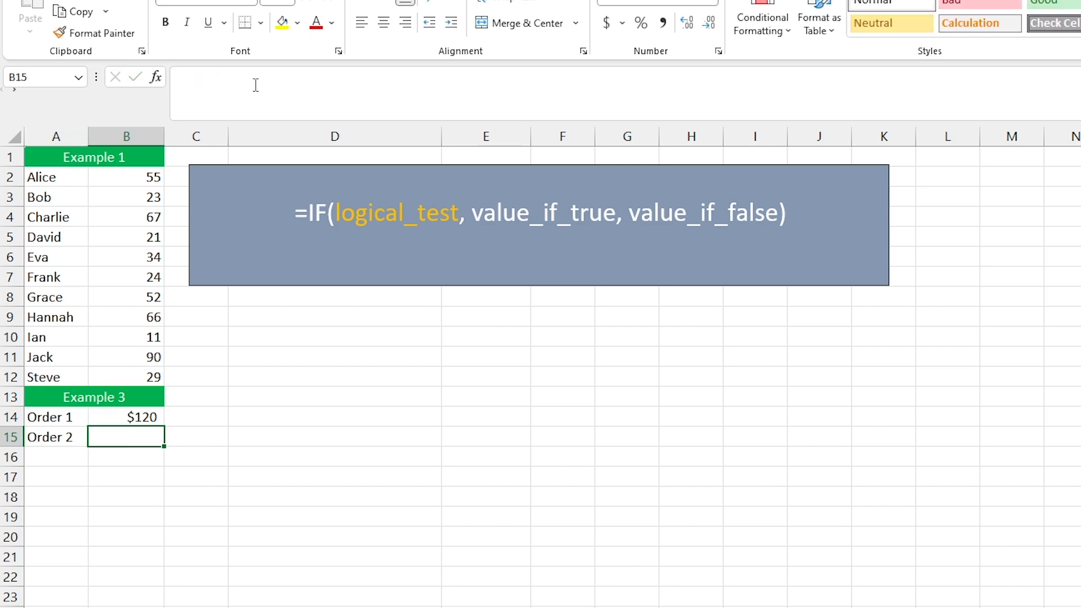
text($80)
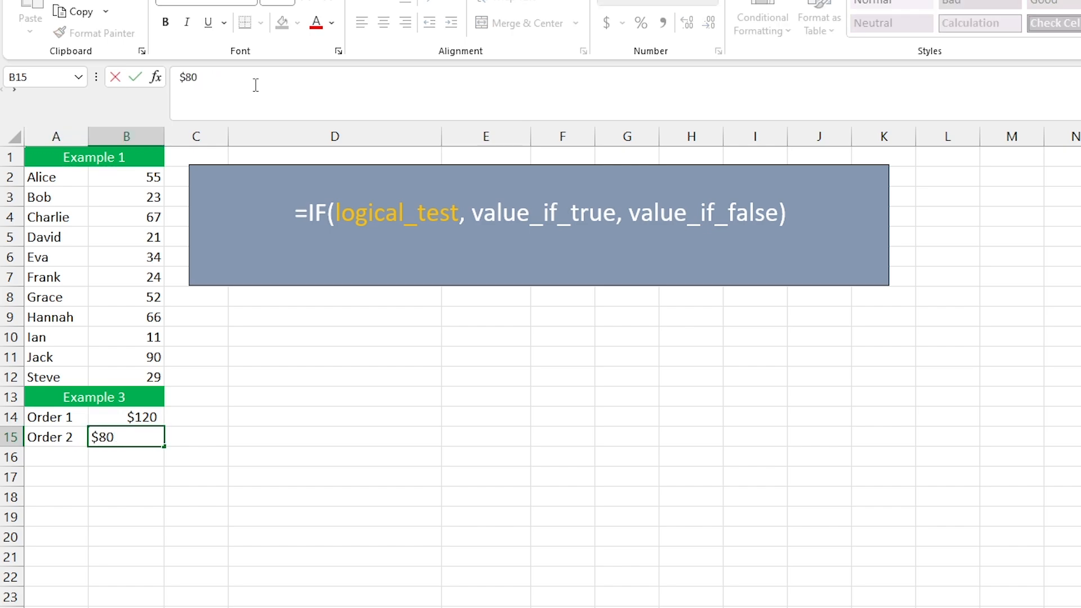
key(Return)
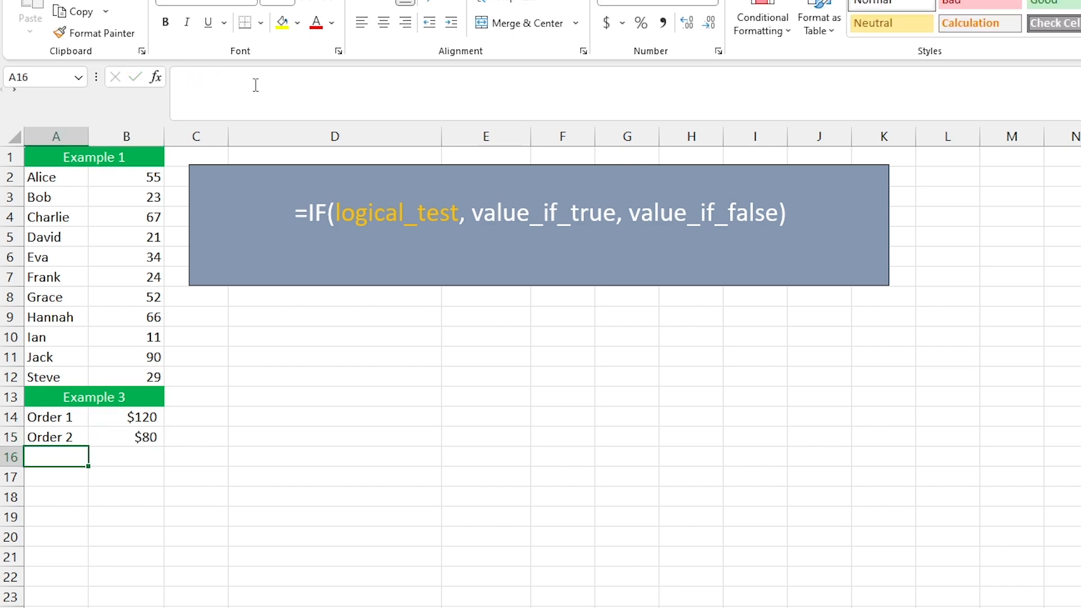
- Enter "Order 3" in A16 with an amount of $150 in B16
text(Order )
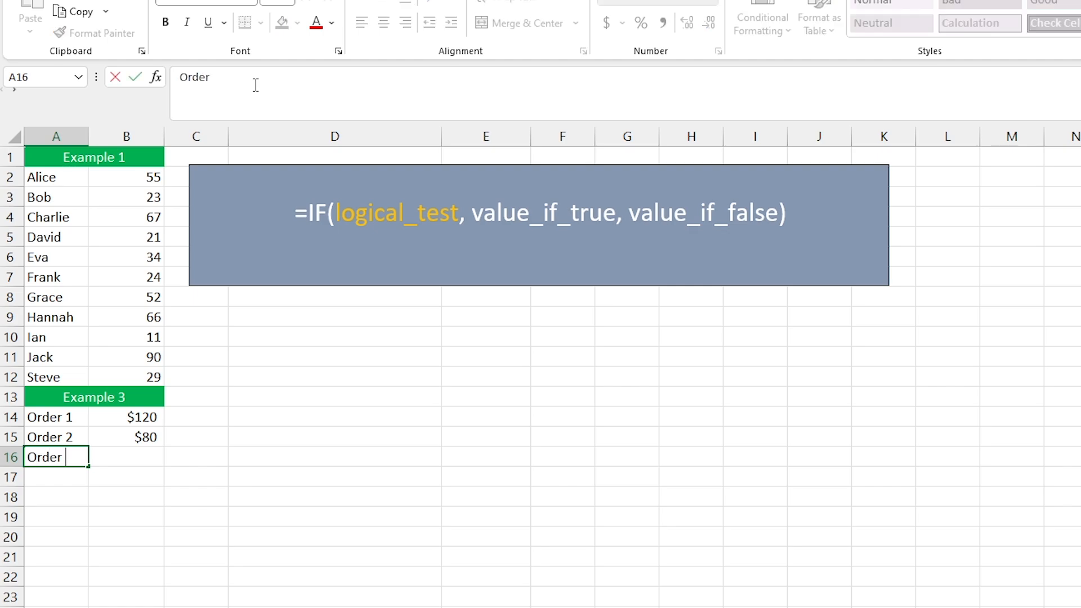
text(3)
key(Tab)
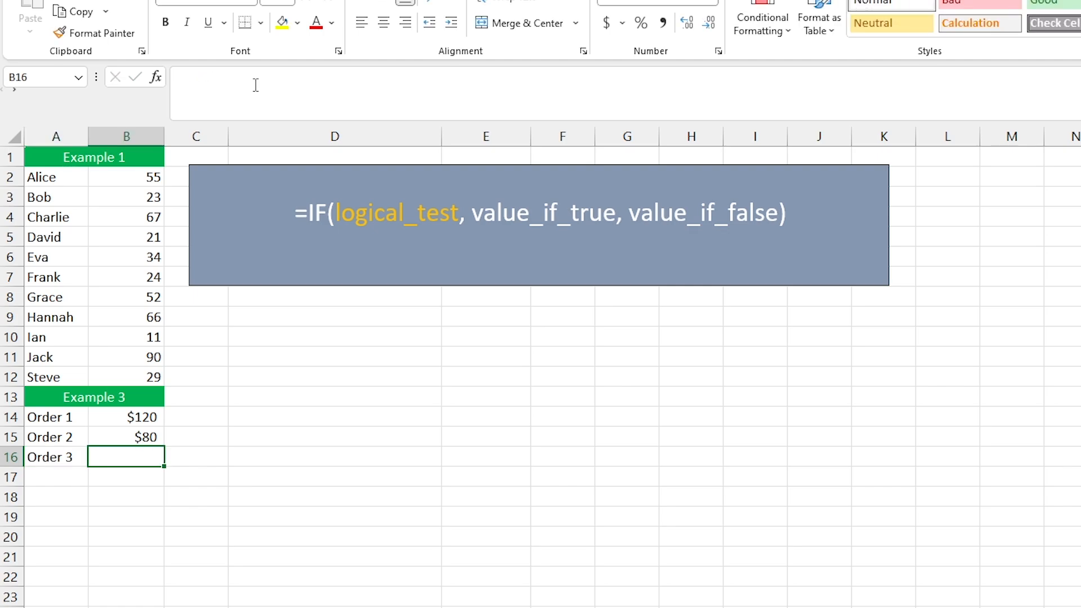
text($150)
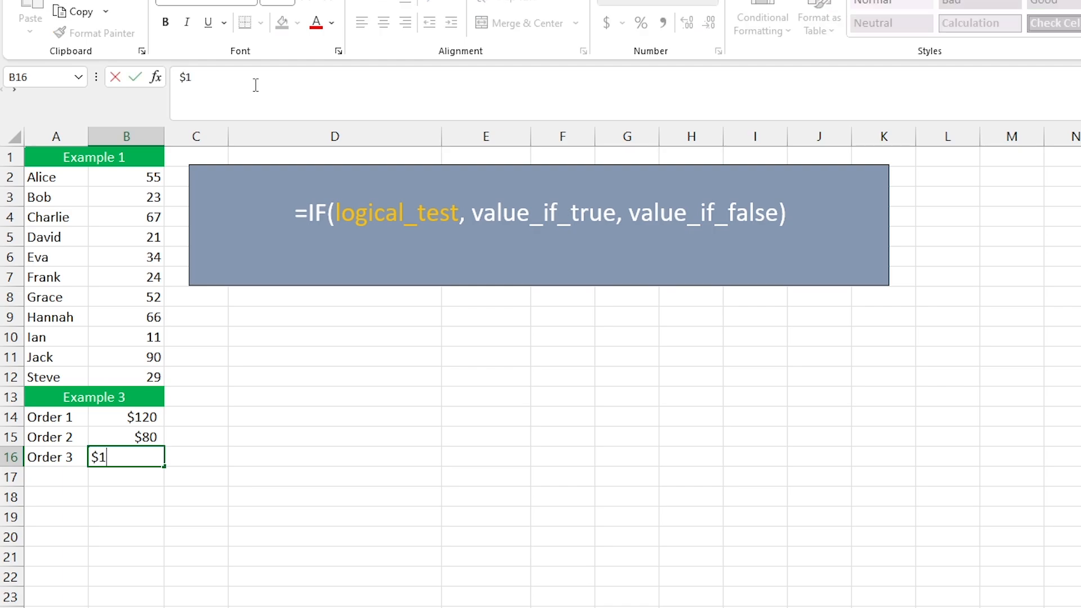
key(Return)
- Begin an IF formula in D14 with the logical test B14>=100
key(Right)
key(Right)
key(Right)
key(Up)
key(Up)
key(Up)
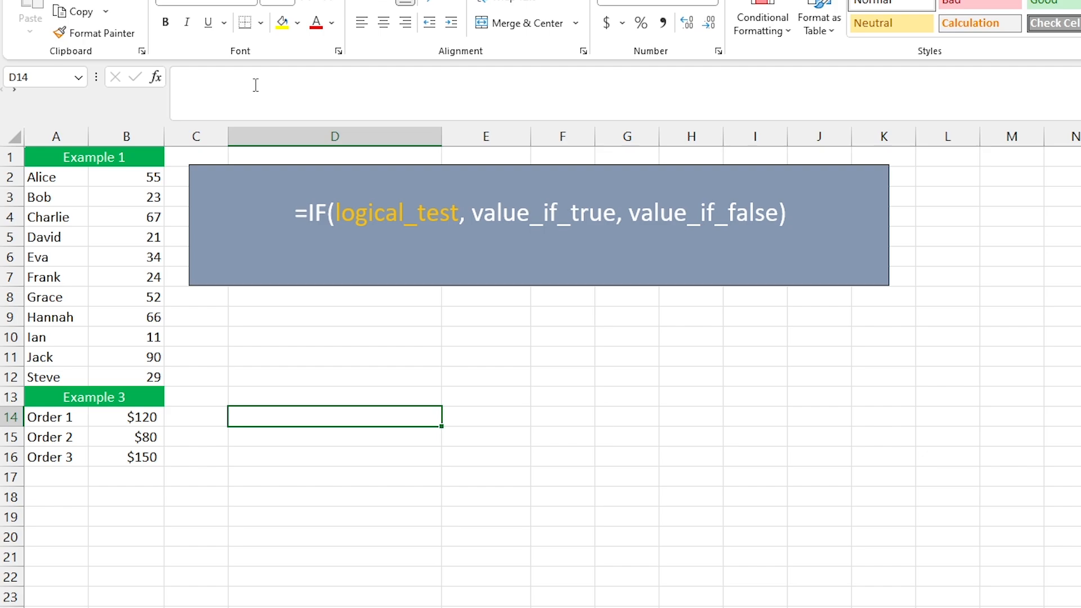
text(=)
key(Escape)
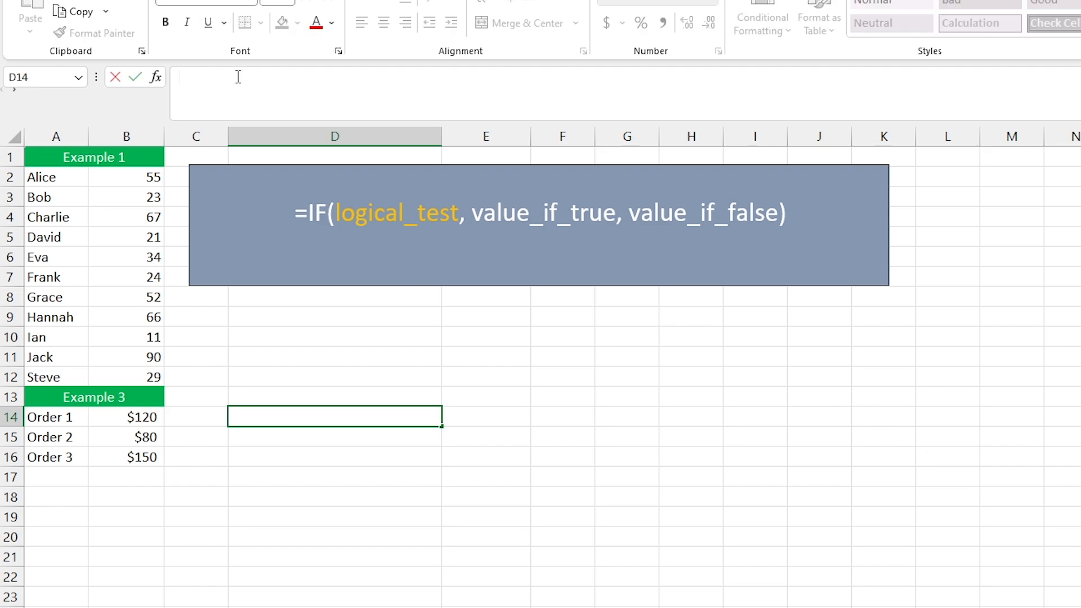
text(=if)
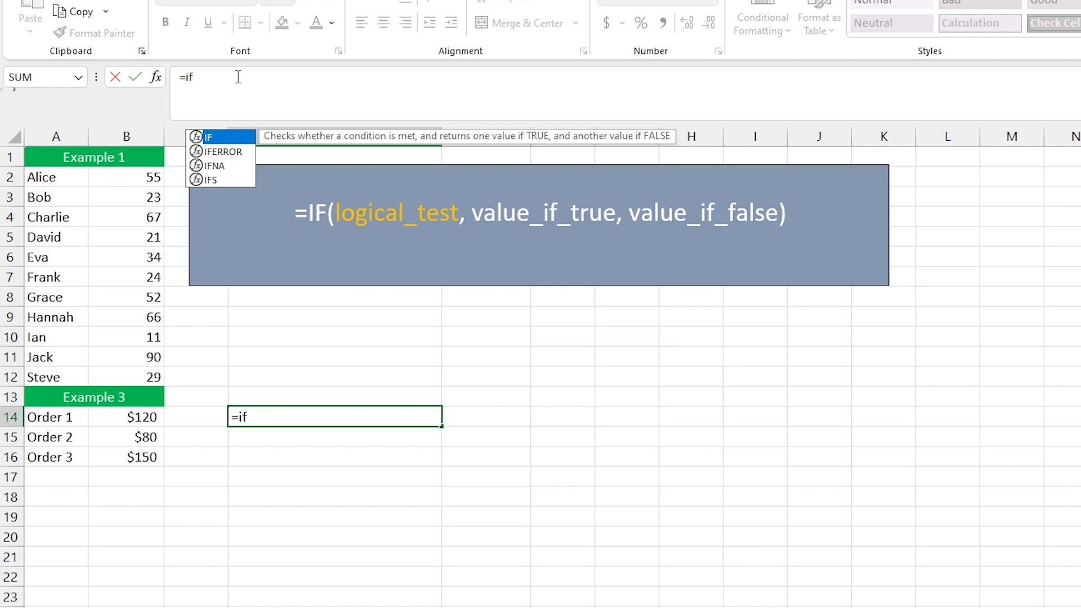
key(Tab)
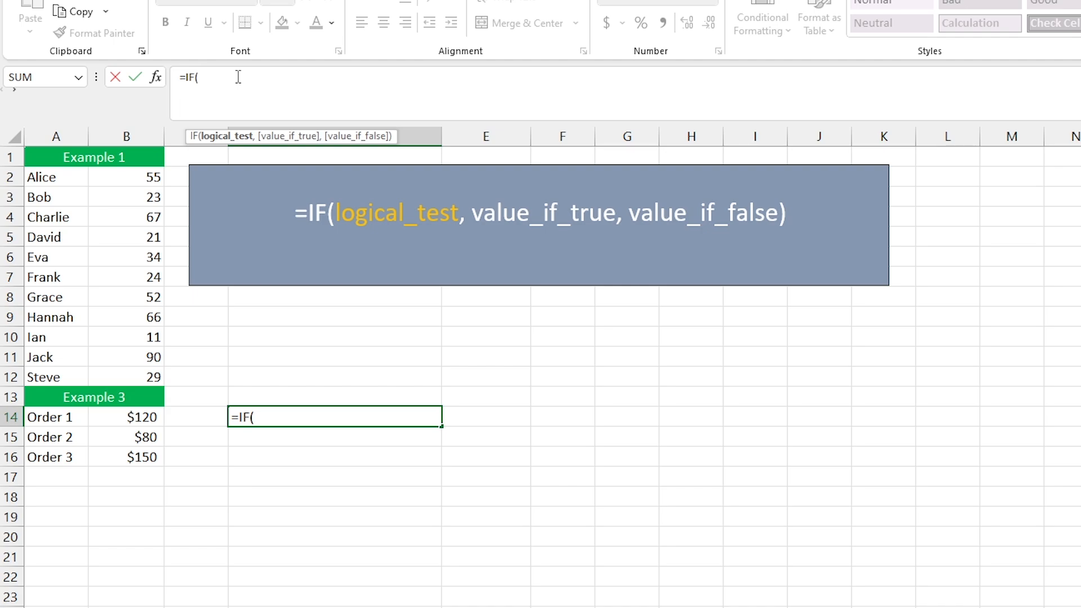
text(B14)
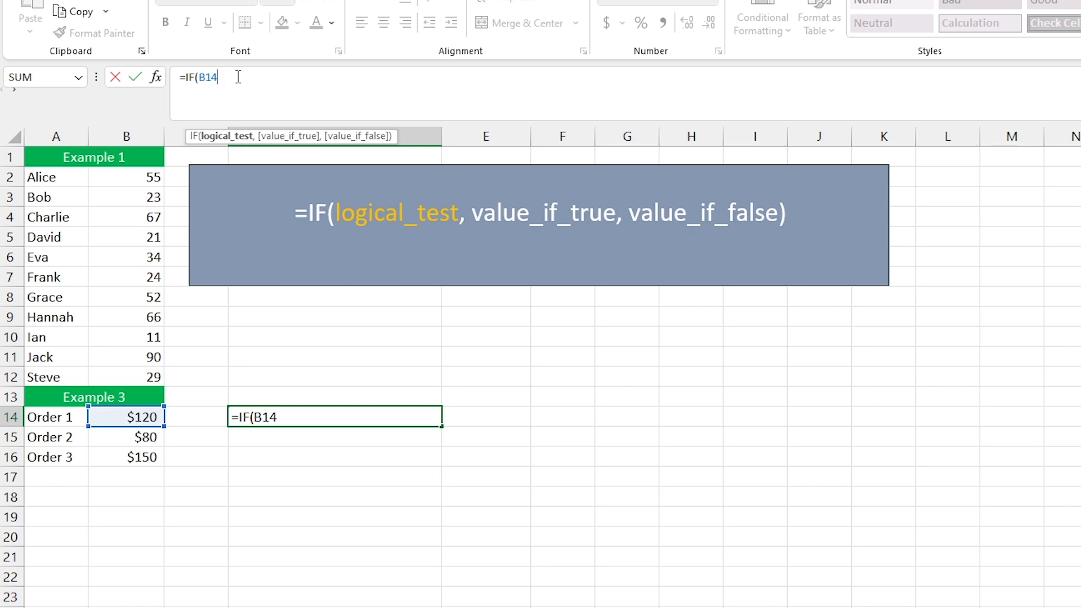
text(>=100,)
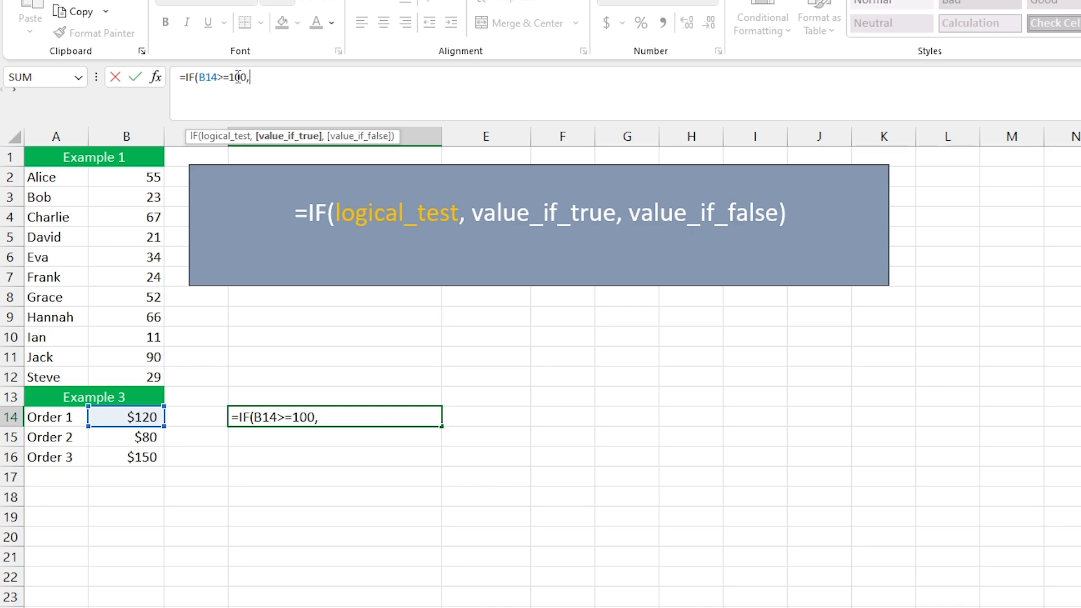
- Set the D14 formula's value if true to "Shipping fee is 0"
text(")
text(Shipping)
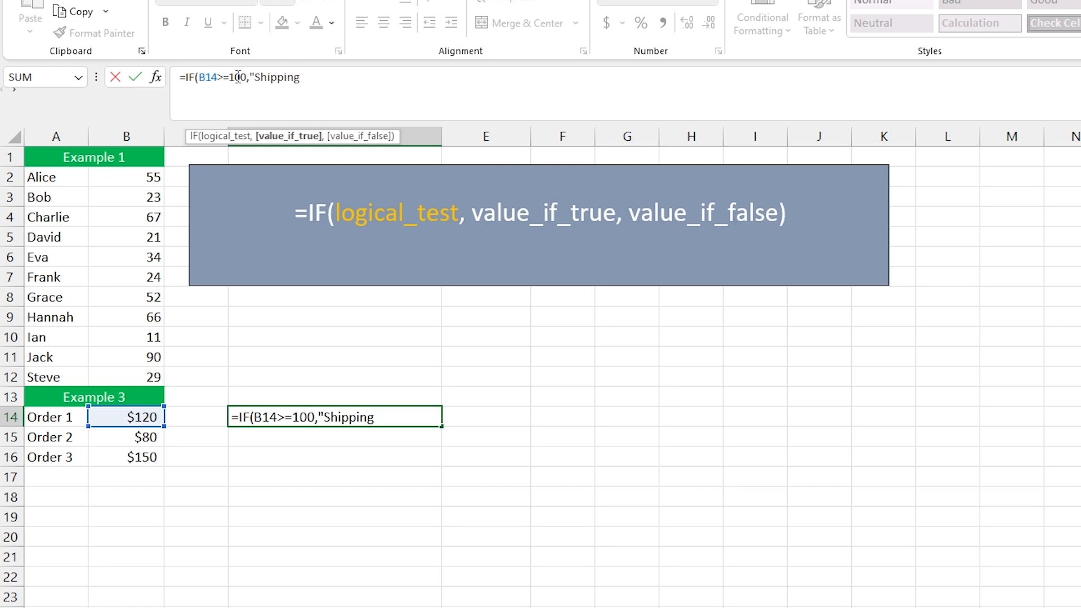
text( fee is 0",)
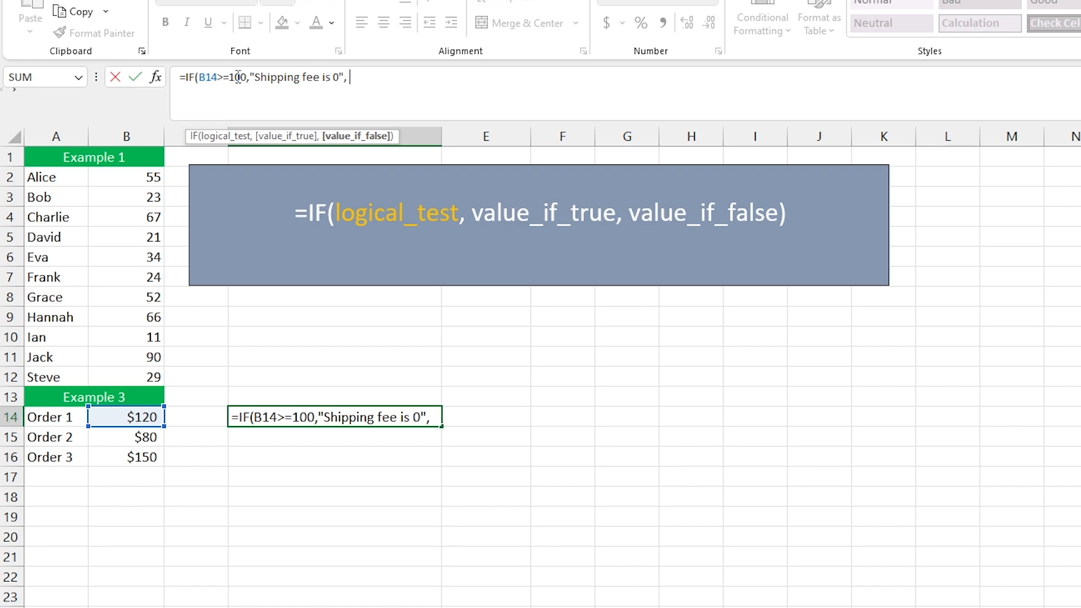
- Set the D14 formula's value if false to "Shipping fee is $5"
text( S)
key(BackSpace)
text("Shipp)
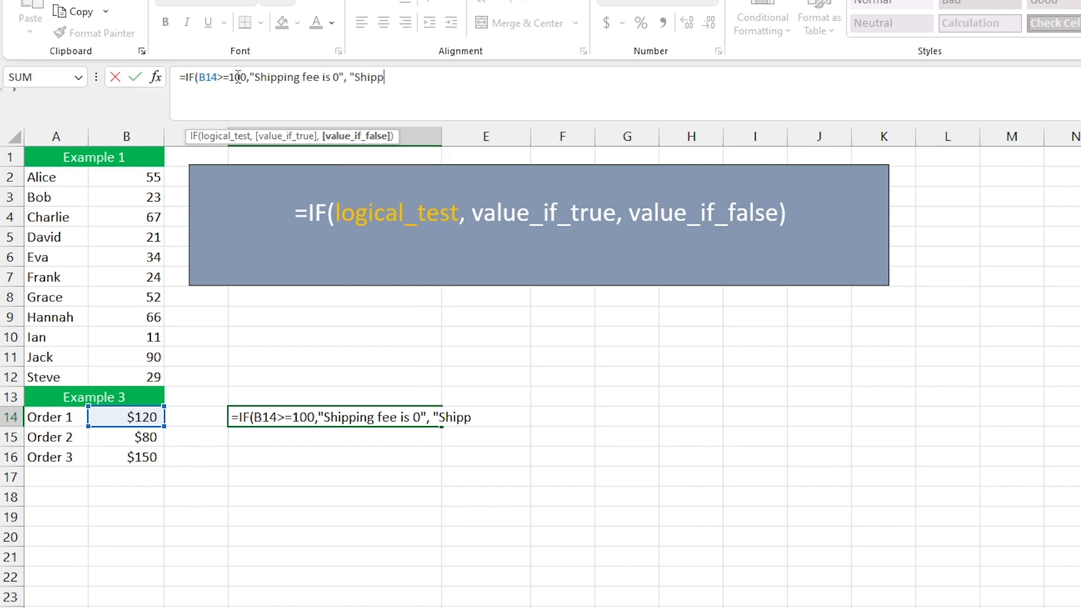
text(ing fee s)
key(BackSpace)
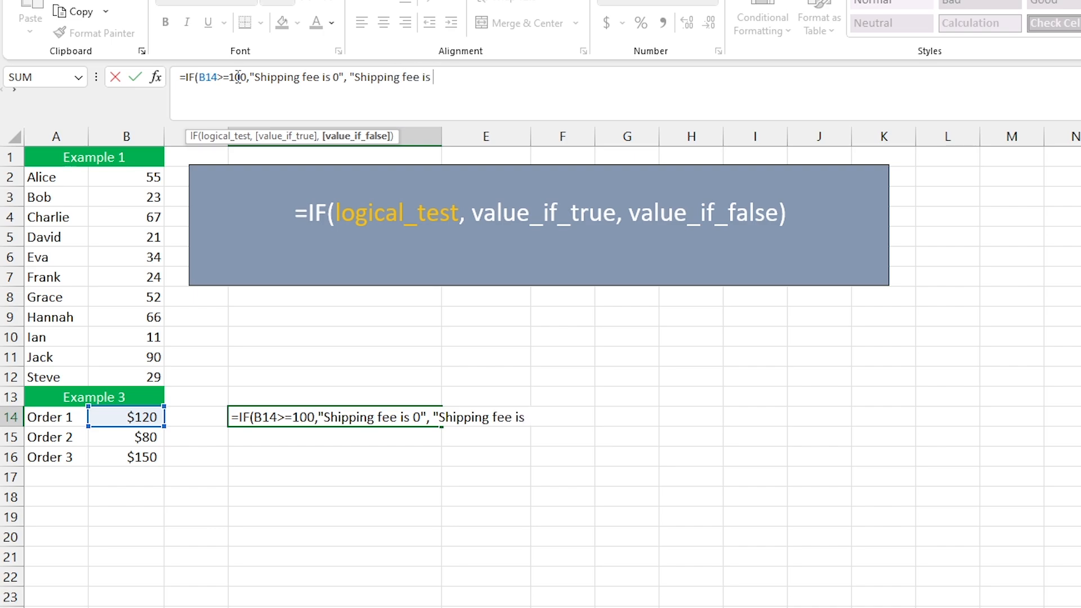
text(5")
text($)
- Insert a dollar sign so the value if true reads "Shipping fee is $0", and enter the formula in D14
key(Left)
key(Left)
key(Left)
key(Left)
key(Left)
key(Left)
key(Left)
key(Left)
key(Left)
key(Left)
key(Left)
key(Left)
key(Left)
key(Left)
key(Left)
key(Left)
key(Left)
key(Left)
key(Left)
key(Left)
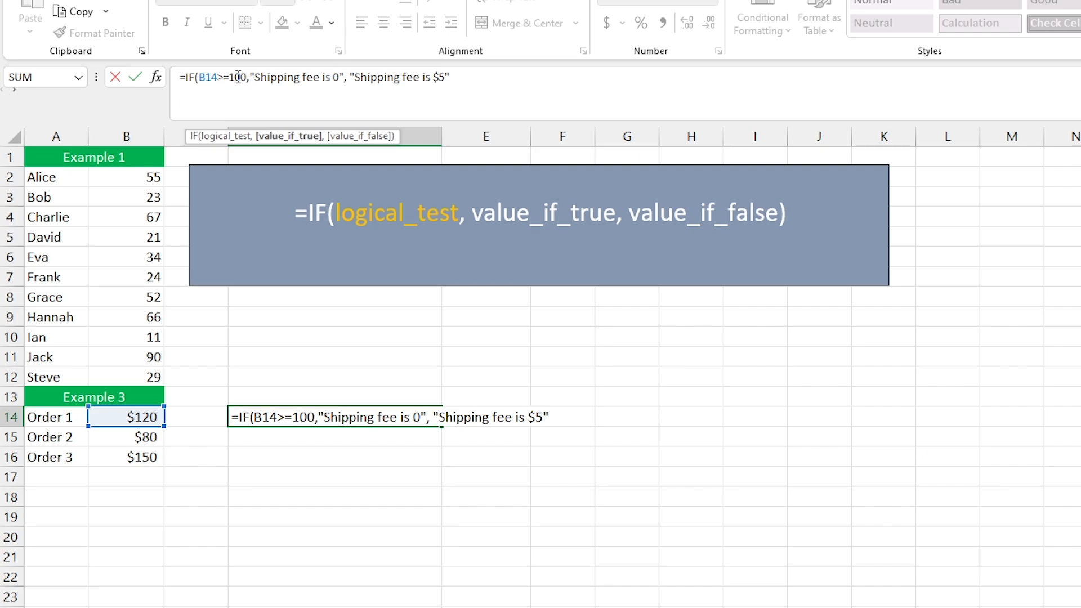
text($)
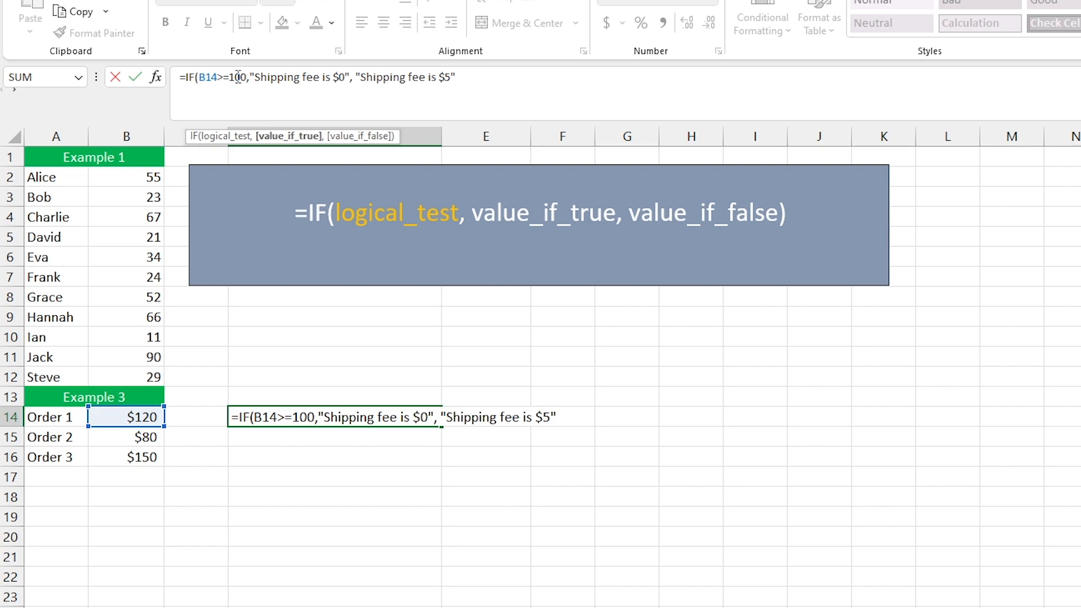
key(Return)
key(Up)
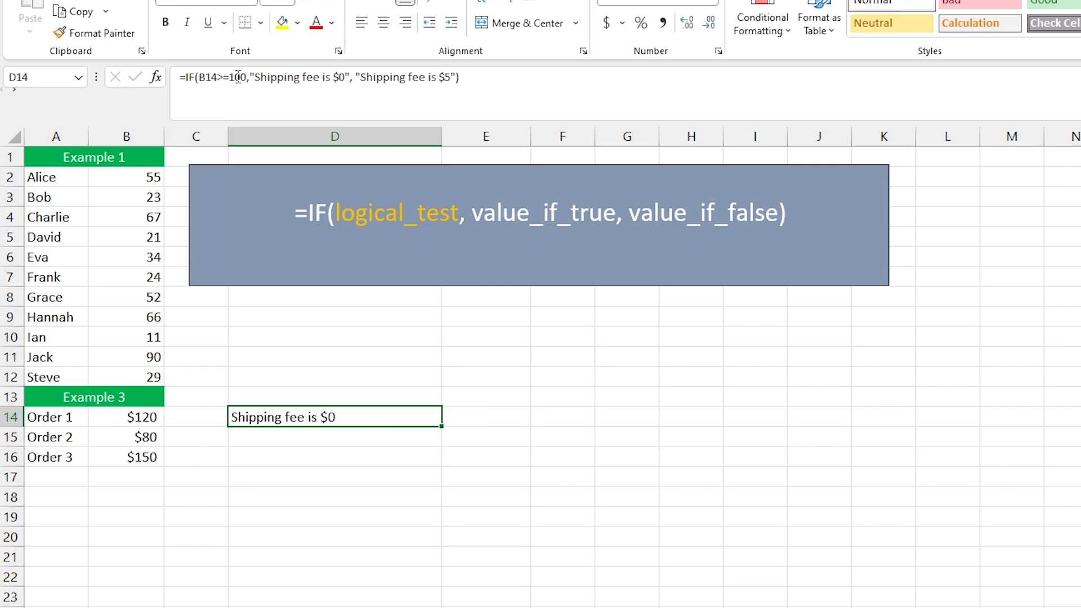
- Bring the order names into column C by entering a reference to A14:A16 in cell C14
key(Left)
text(=)
key(Left)
key(Left)
key(shift+Down)
key(shift+Down)
key(Return)
- Fill the shipping fee formula from D14 down to D16
key(Left)
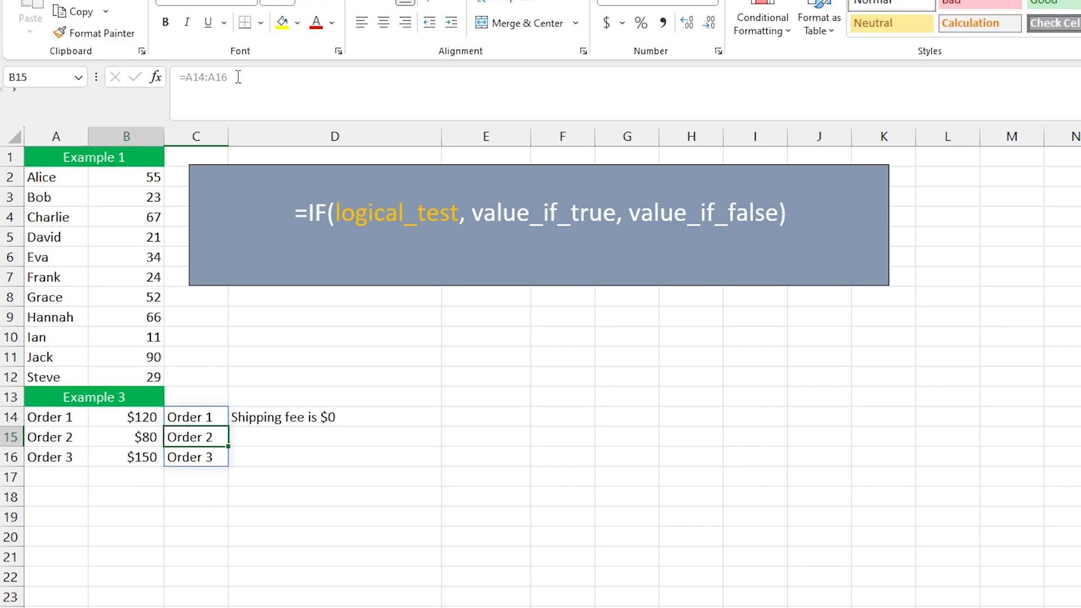
key(Down)
key(Right)
key(Right)
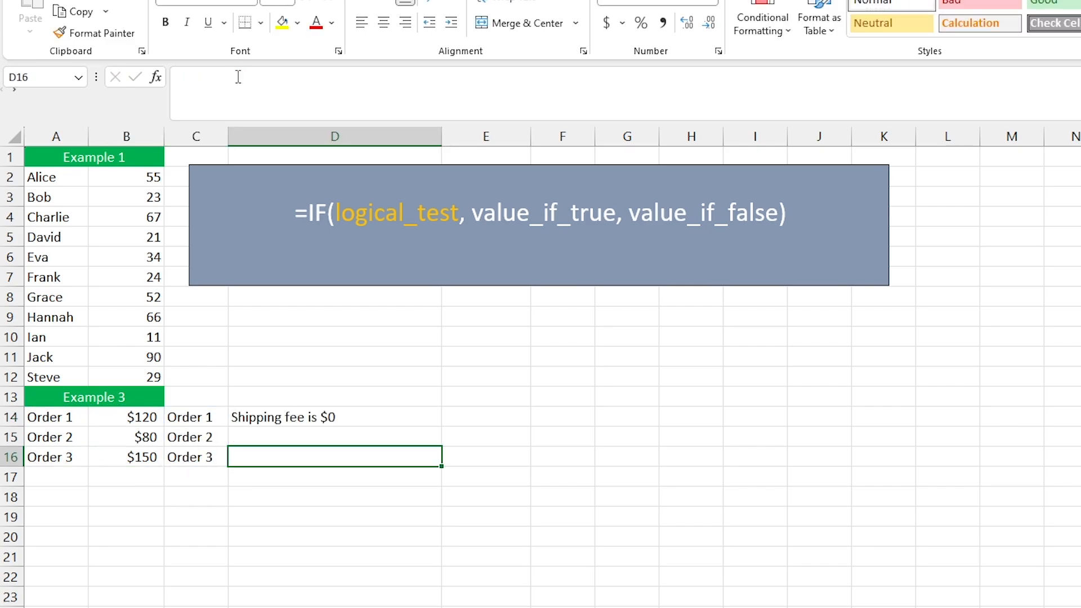
key(shift+Up)
key(shift+Up)
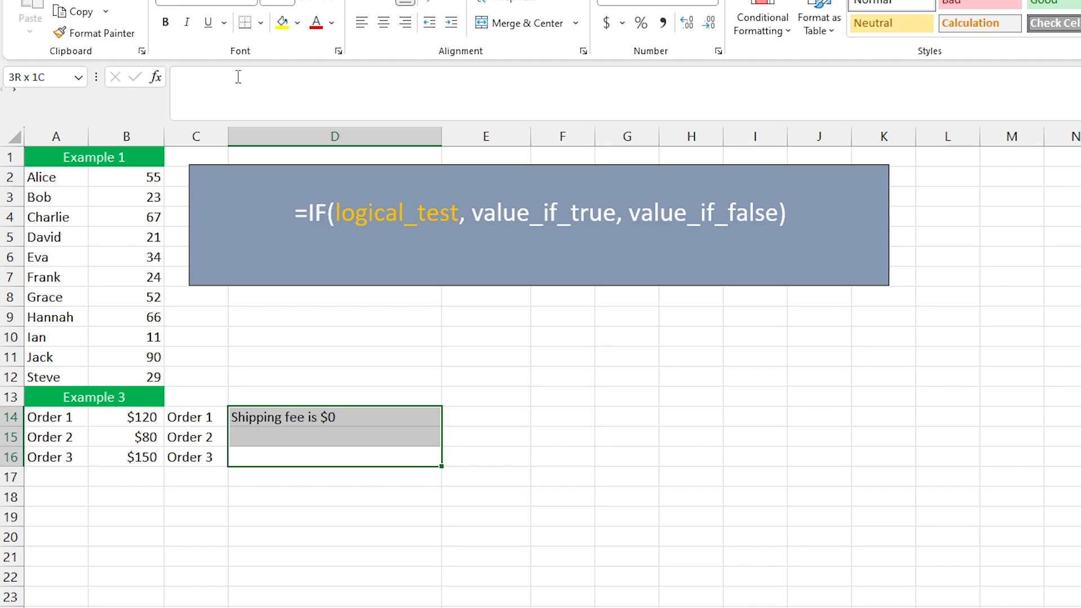
key(ctrl+d)
- Examine the shipping fee formulas and results for the first two orders in D14 and D15
key(Left)
key(Right)
key(Up)
key(Up)
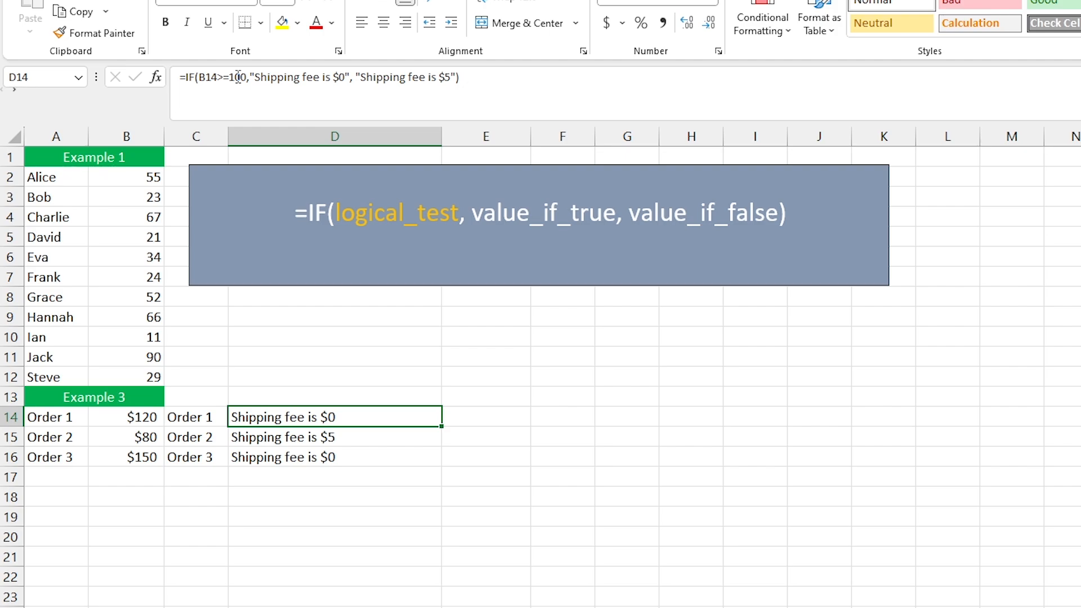
key(Down)
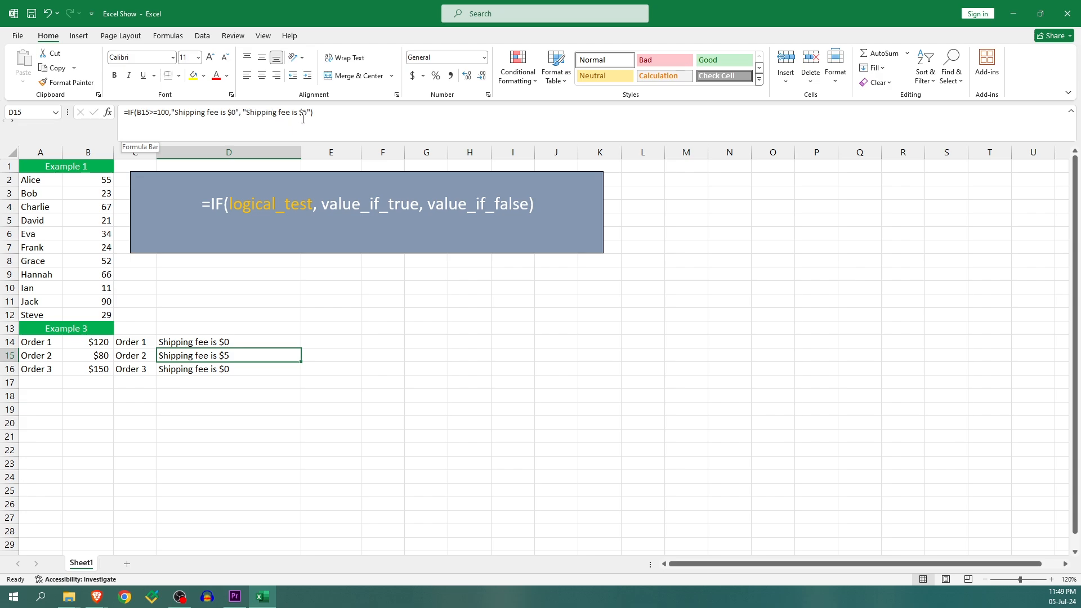
click(199, 344)
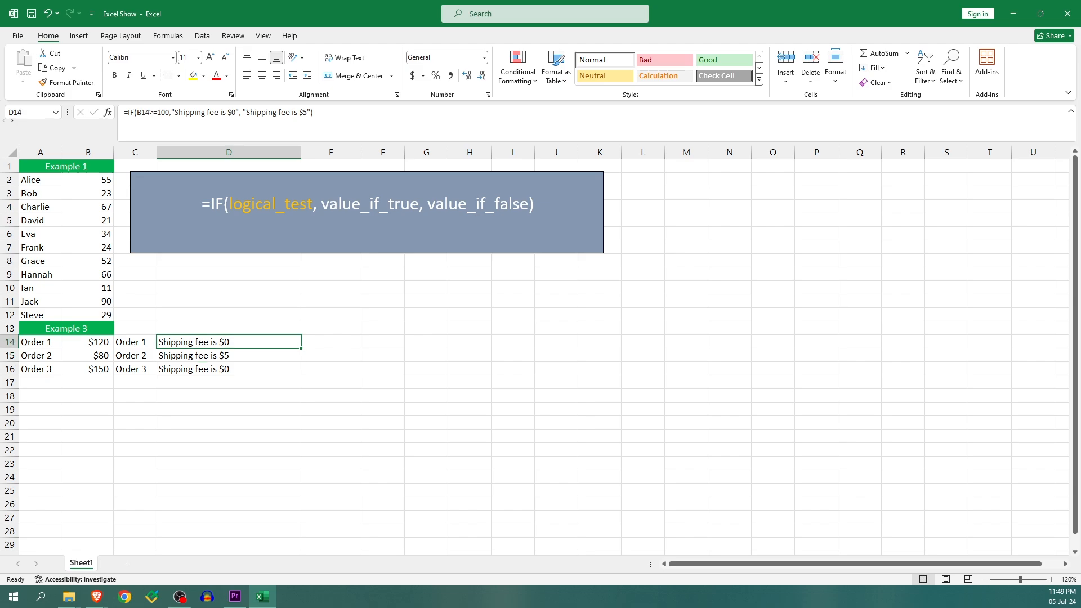